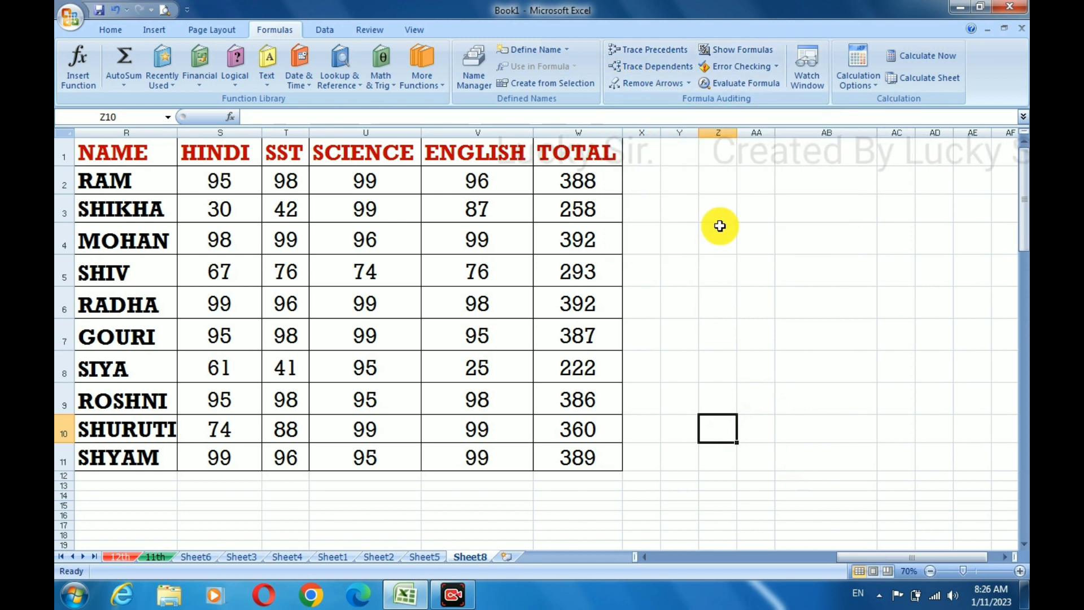
Step: Trace the precedents of the total formula in W2, and remove the arrows again
{"action": "left_click", "coordinate": [720, 225]}
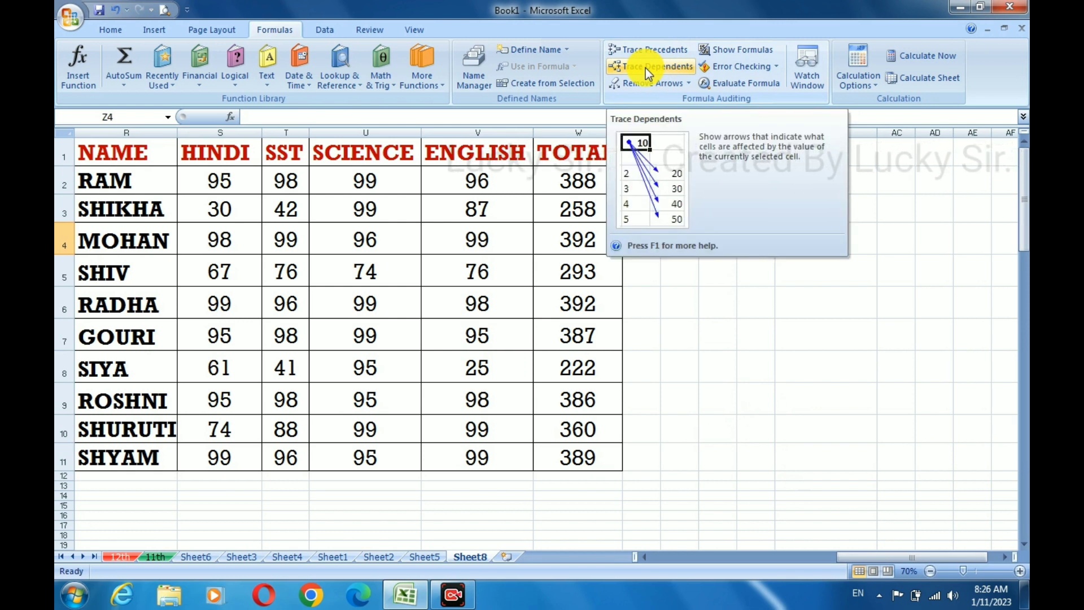
{"action": "left_click", "coordinate": [720, 301]}
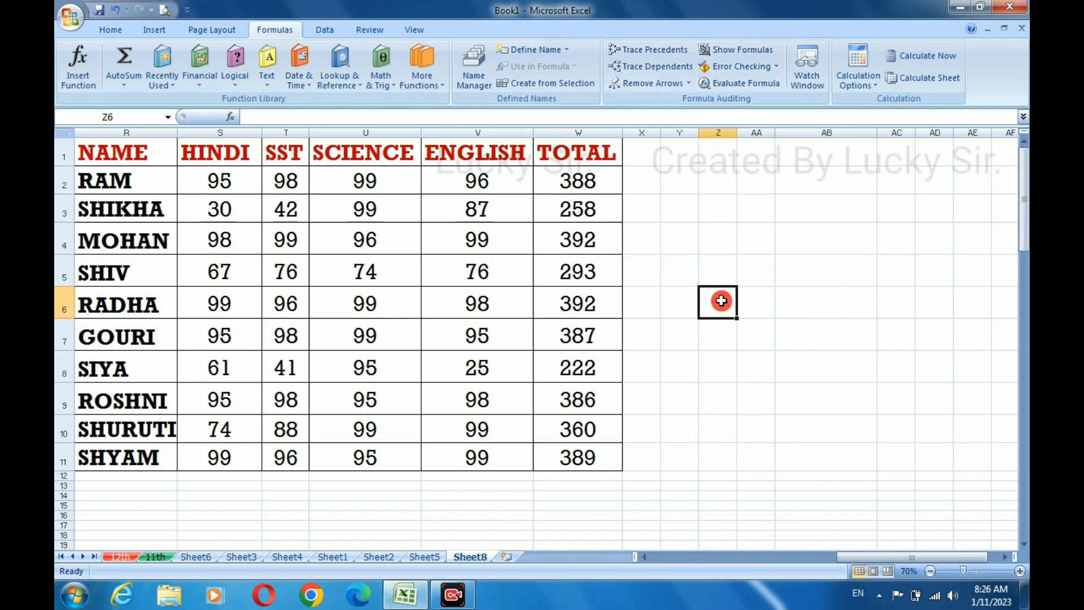
{"action": "left_click", "coordinate": [592, 183]}
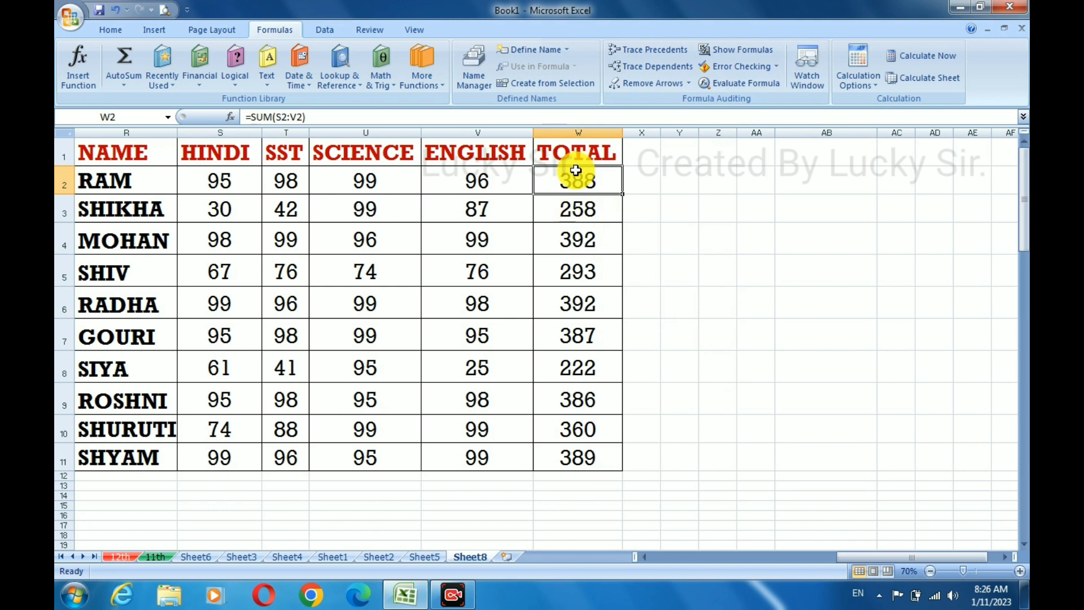
{"action": "left_click", "coordinate": [654, 51]}
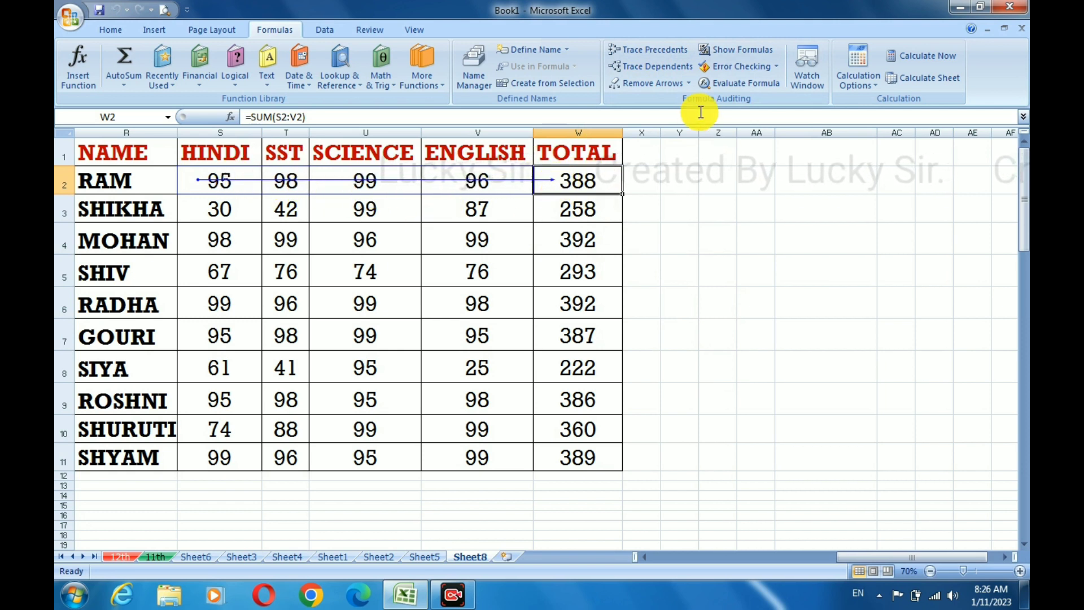
{"action": "left_click", "coordinate": [669, 84]}
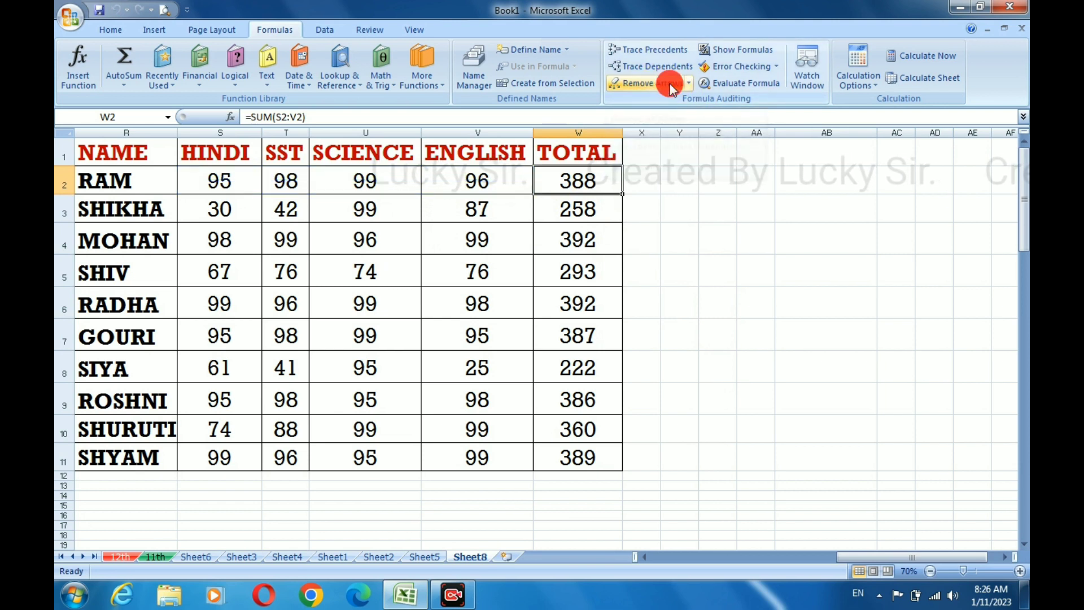
Step: Enter the formula =SUM(T3,U6,V8,U9,S8,V4,S5,V2,S2,S11) in cell AB5
{"action": "left_click", "coordinate": [824, 276]}
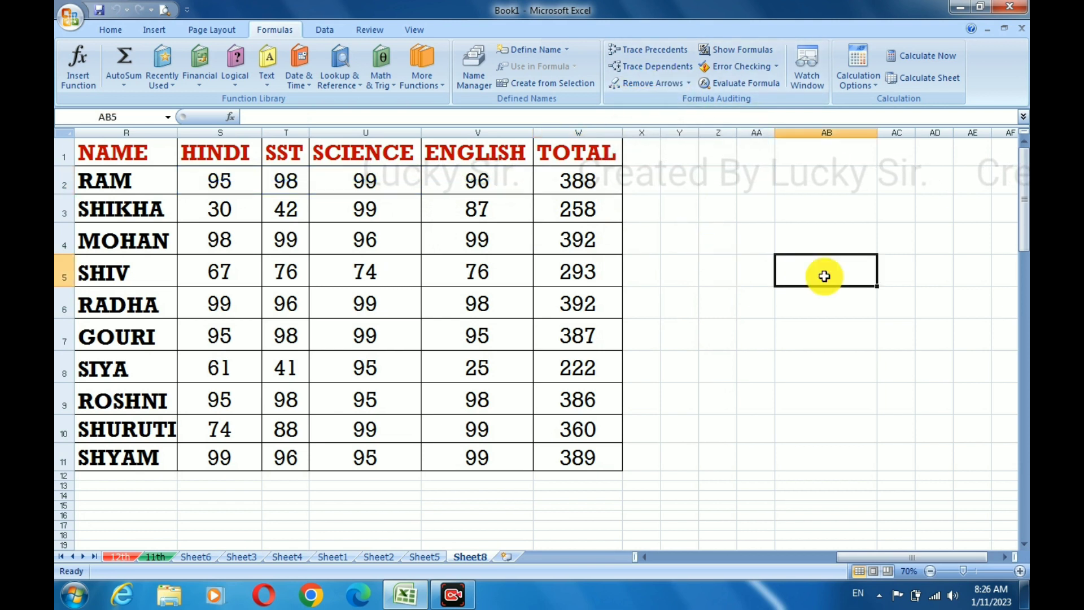
{"action": "type", "text": "=s"}
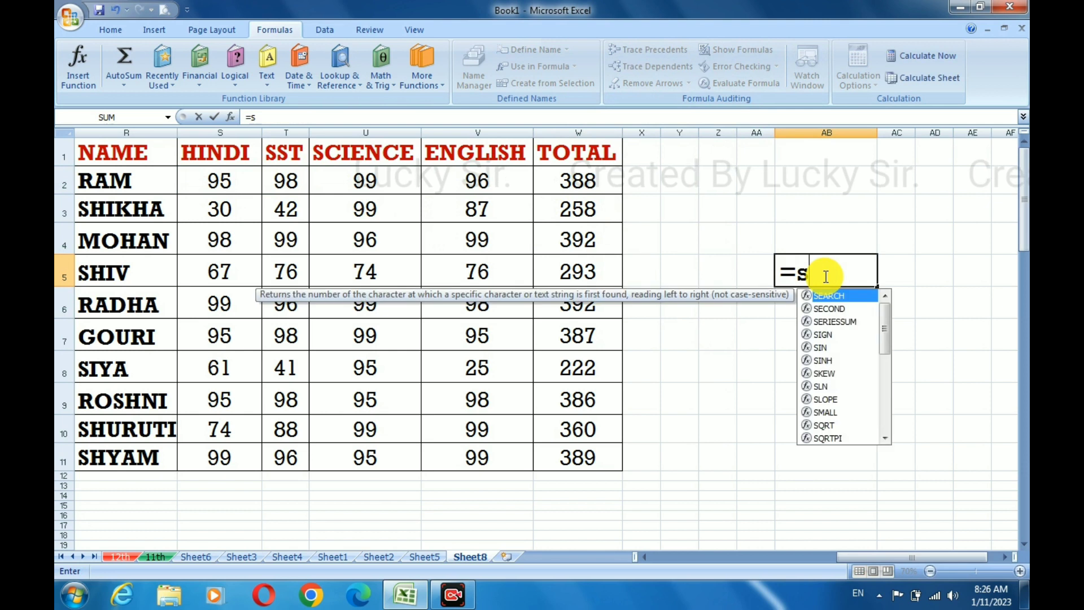
{"action": "type", "text": "um"}
{"action": "key", "text": "Tab"}
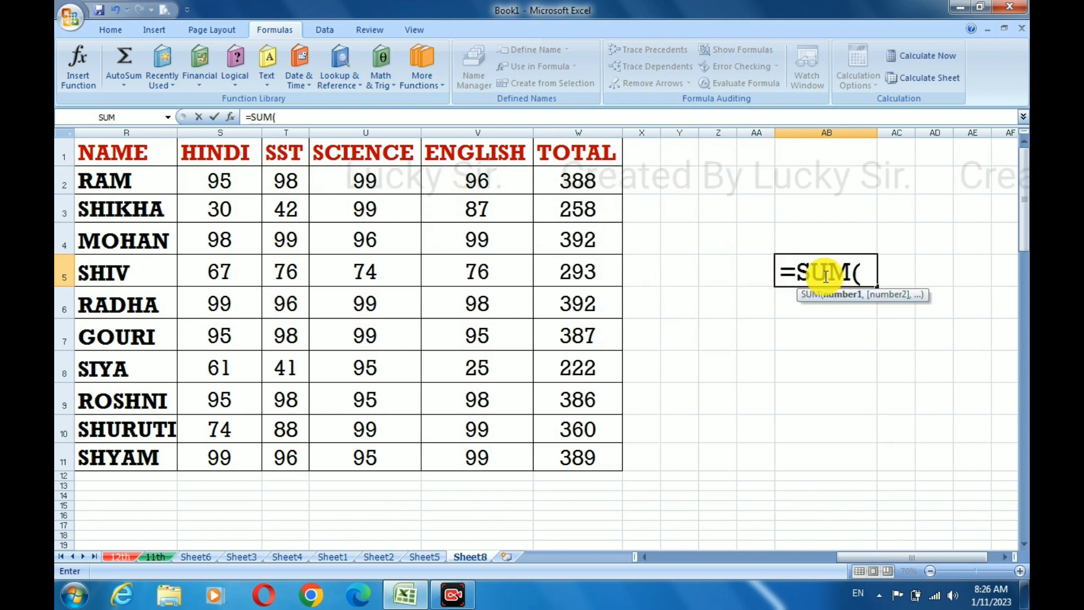
{"action": "left_click", "coordinate": [281, 210]}
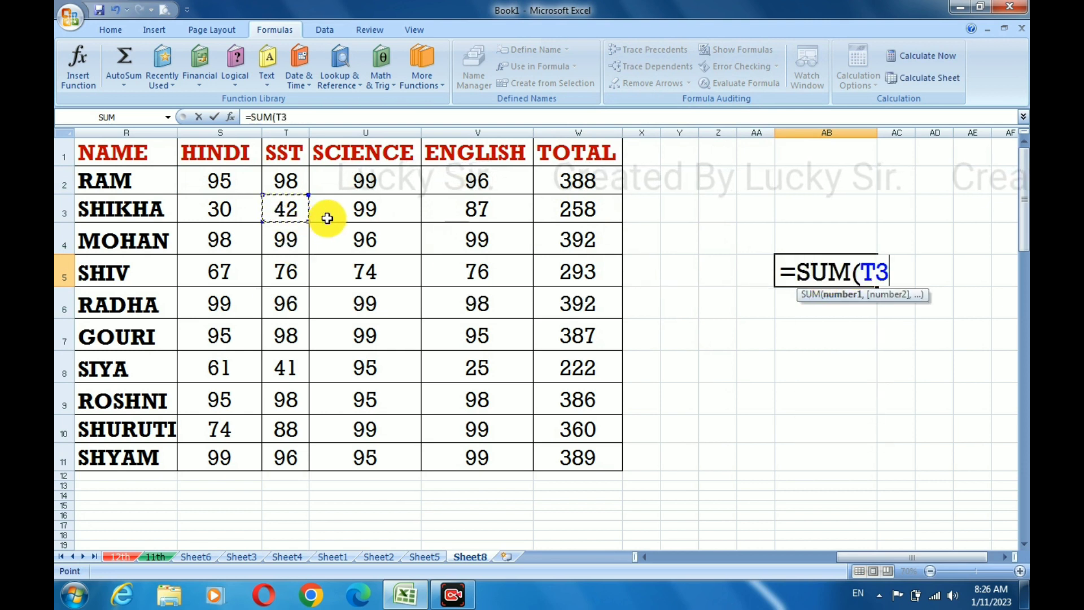
{"action": "type", "text": ","}
{"action": "left_click", "coordinate": [358, 296]}
{"action": "type", "text": ","}
{"action": "left_click", "coordinate": [428, 366]}
{"action": "type", "text": ","}
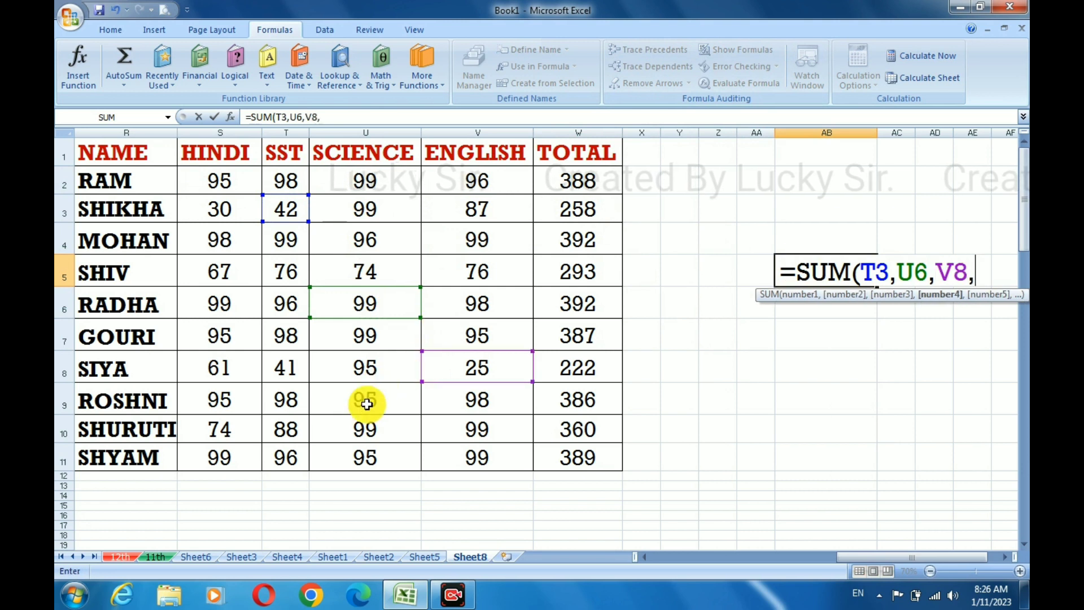
{"action": "left_click", "coordinate": [367, 404]}
{"action": "type", "text": ","}
{"action": "left_click", "coordinate": [223, 370]}
{"action": "type", "text": ","}
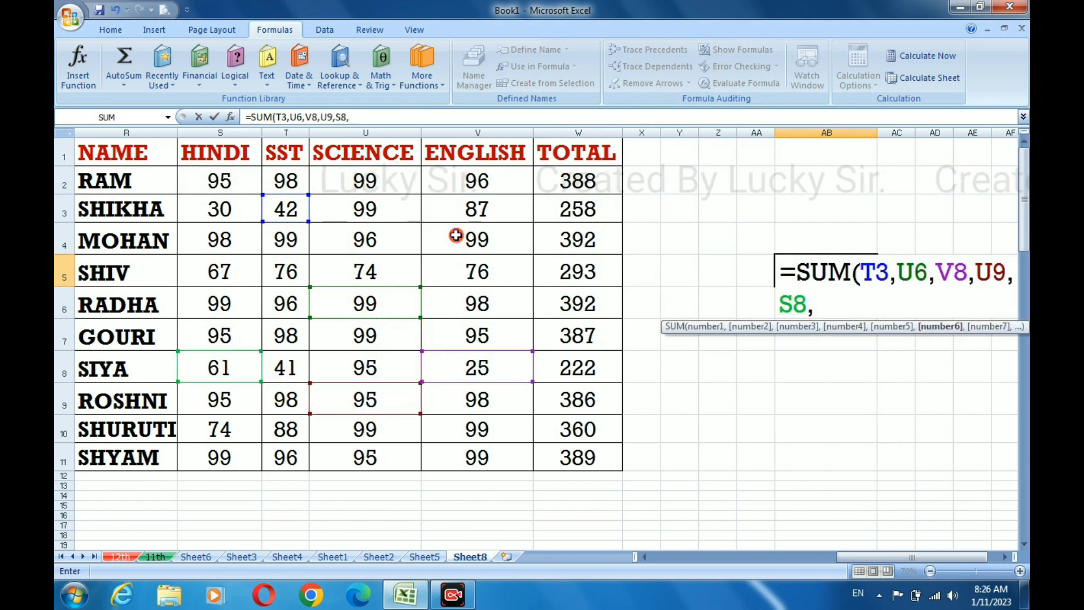
{"action": "left_click", "coordinate": [456, 235]}
{"action": "type", "text": ","}
{"action": "left_click", "coordinate": [215, 268]}
{"action": "type", "text": ","}
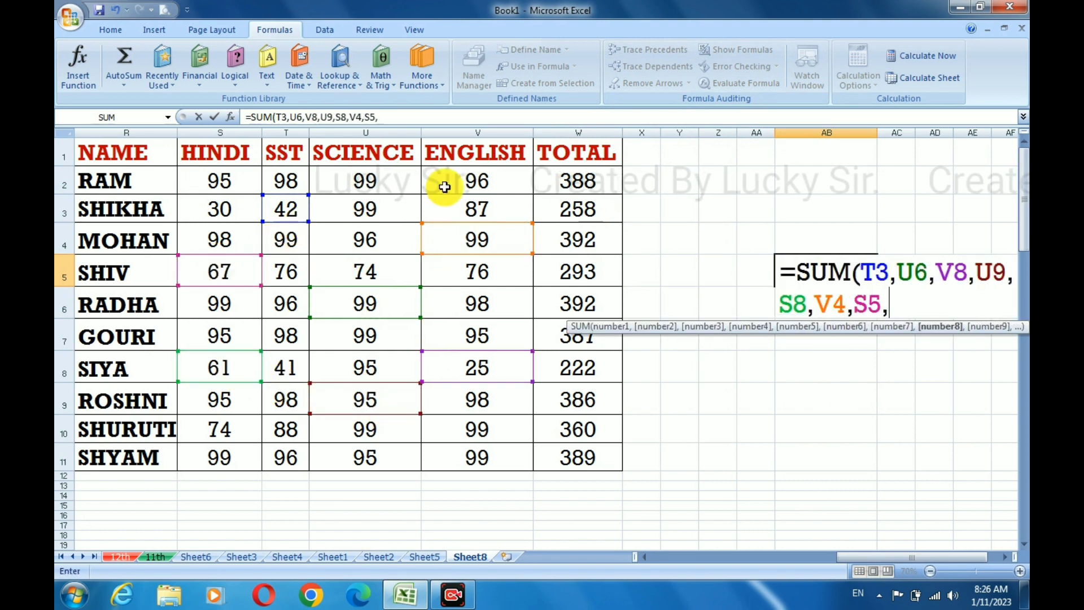
{"action": "left_click", "coordinate": [475, 185]}
{"action": "type", "text": ","}
{"action": "left_click", "coordinate": [219, 182]}
{"action": "type", "text": ","}
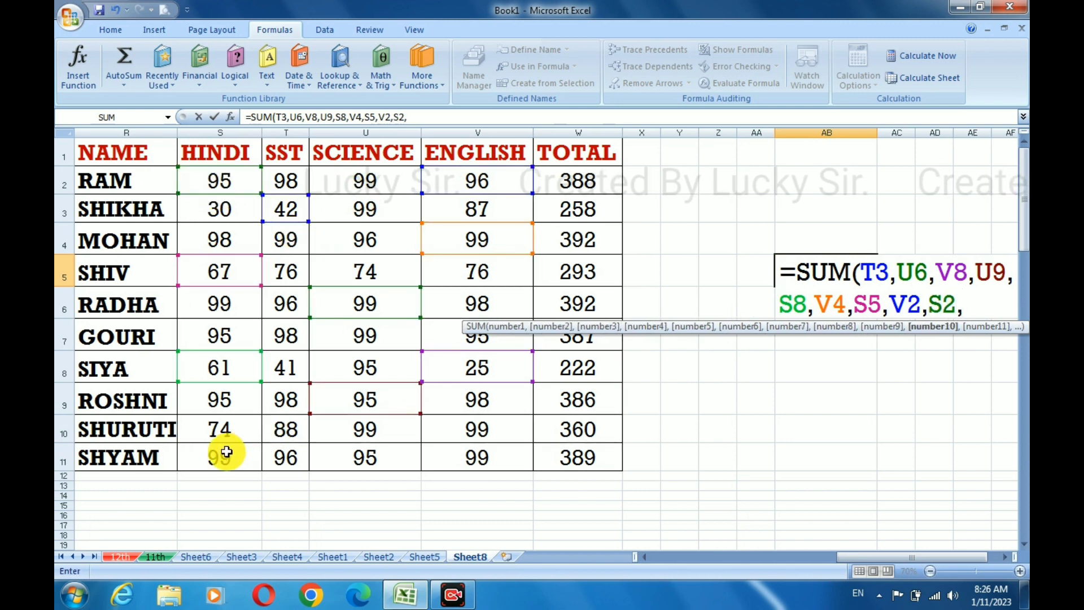
{"action": "left_click", "coordinate": [225, 451]}
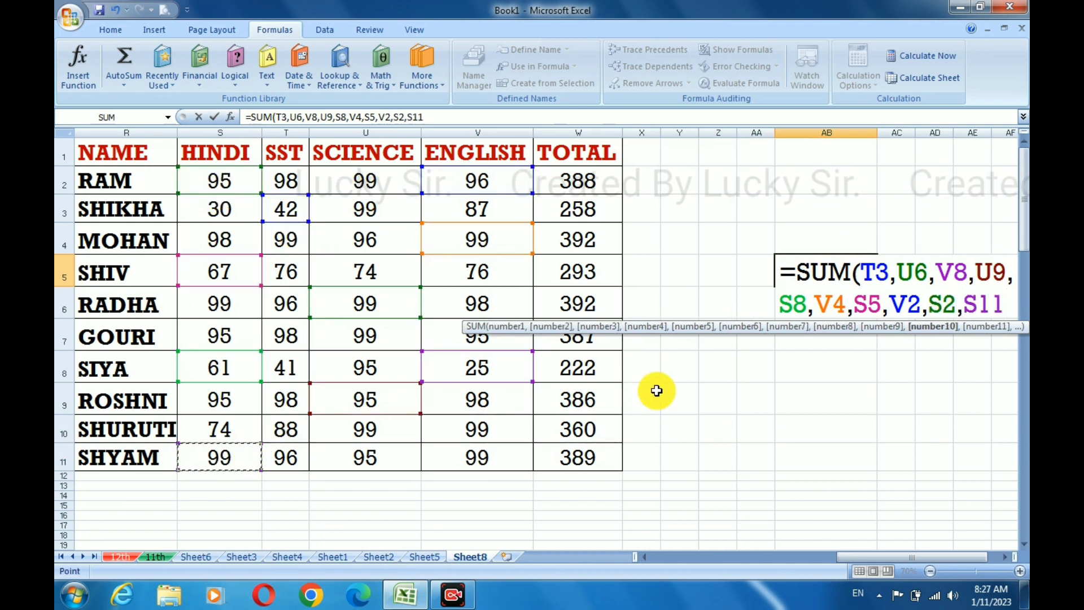
{"action": "type", "text": ")"}
{"action": "key", "text": "Return"}
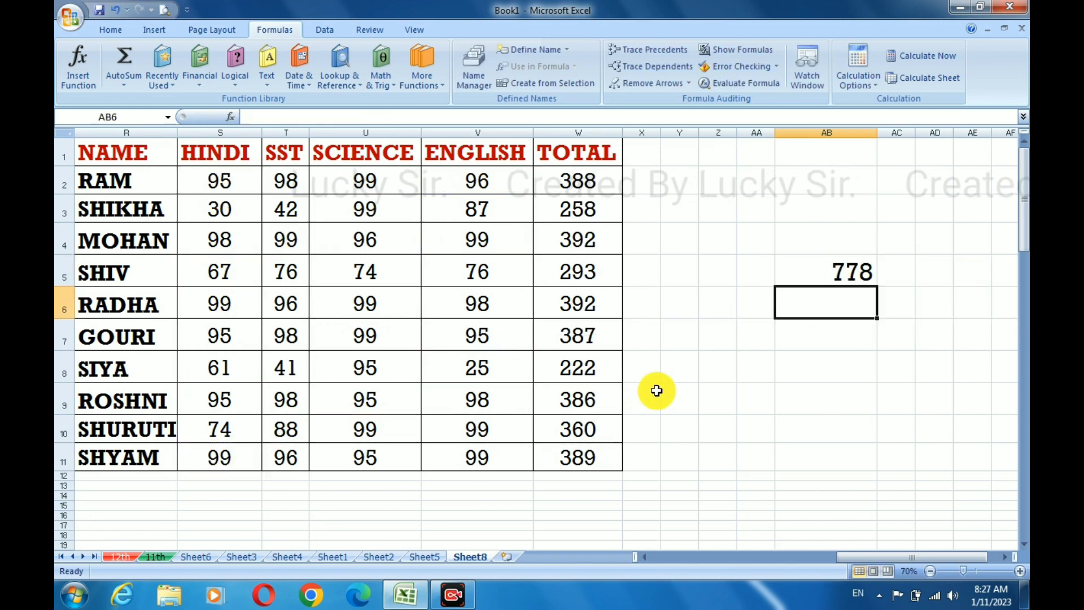
Step: Trace the precedents of the SUM formula in AB5, and remove all its arrows
{"action": "left_click", "coordinate": [838, 269]}
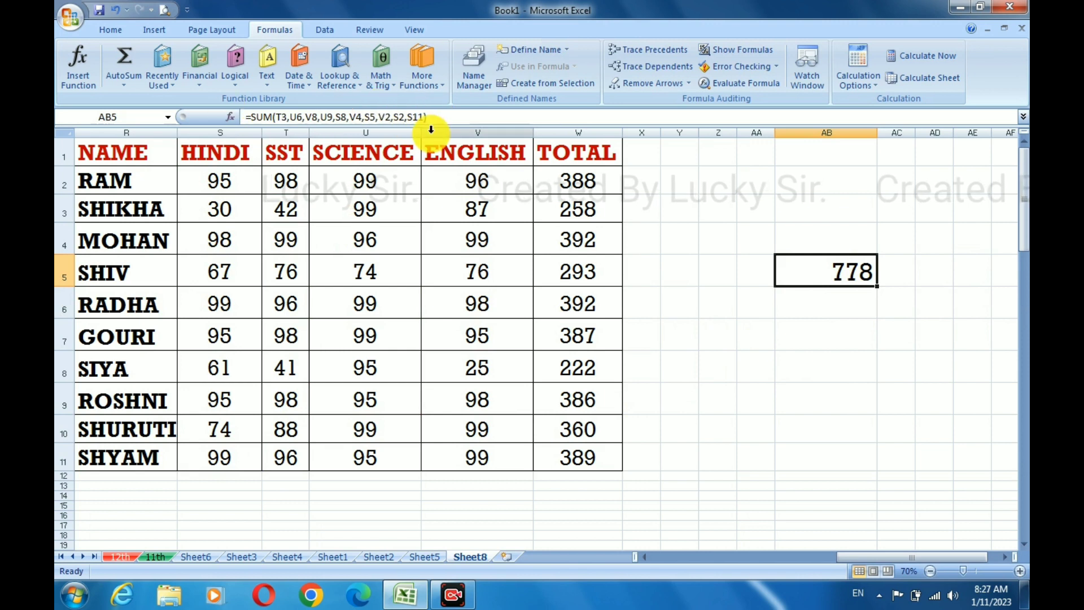
{"action": "left_click", "coordinate": [658, 53]}
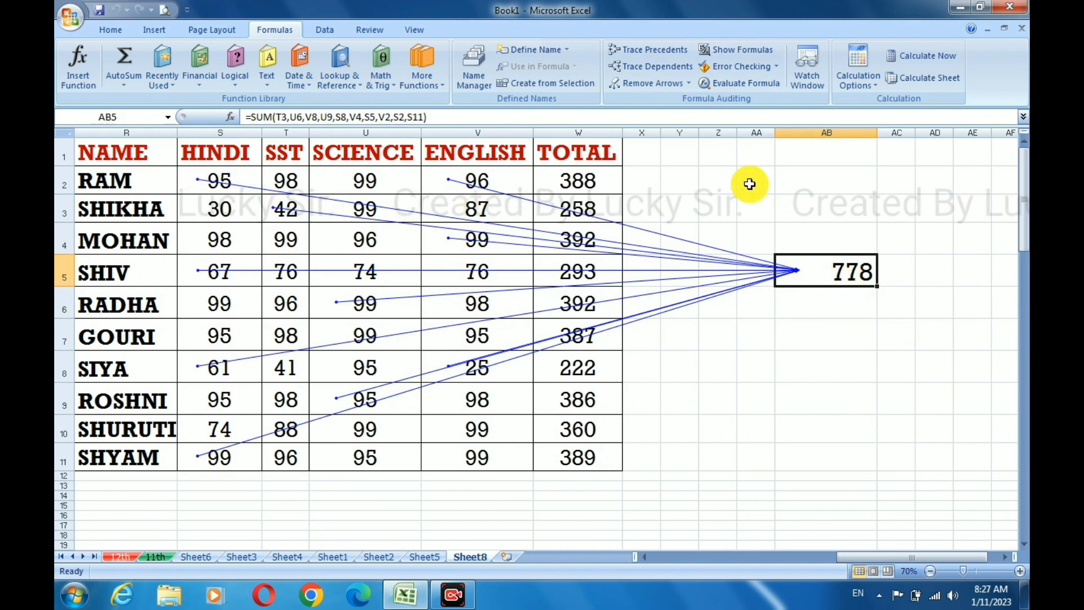
{"action": "left_click", "coordinate": [642, 90]}
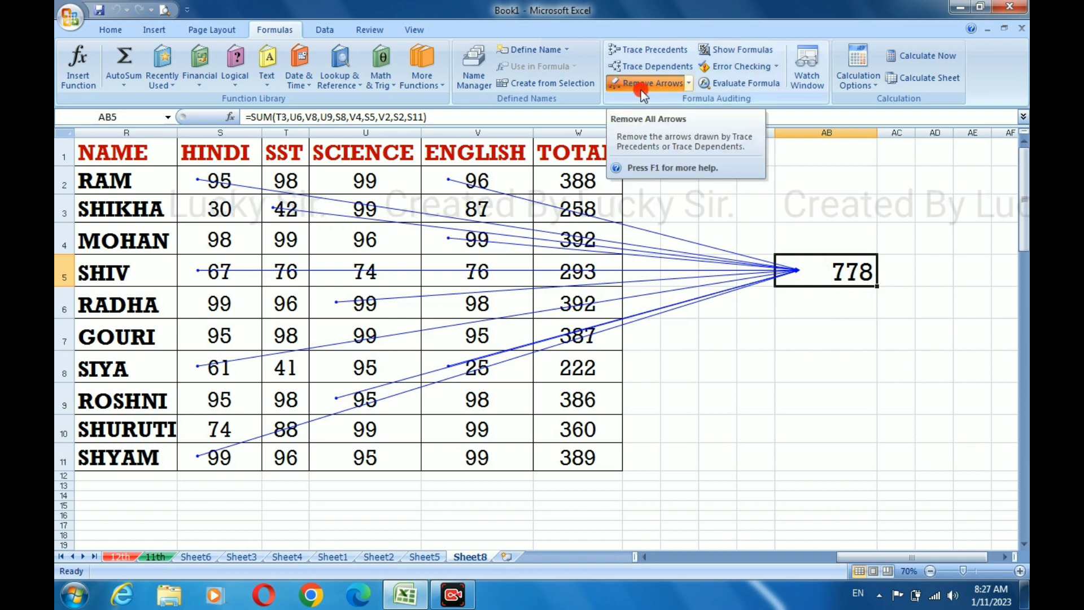
Step: Trace the dependents of the Hindi mark in cell S2
{"action": "left_click", "coordinate": [213, 181]}
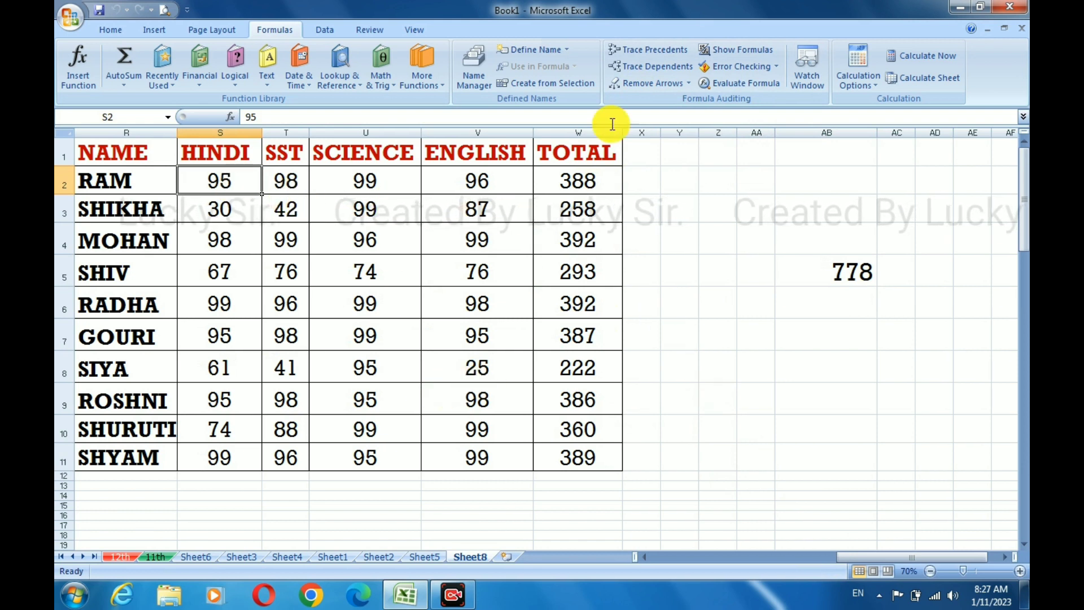
{"action": "left_click", "coordinate": [651, 65]}
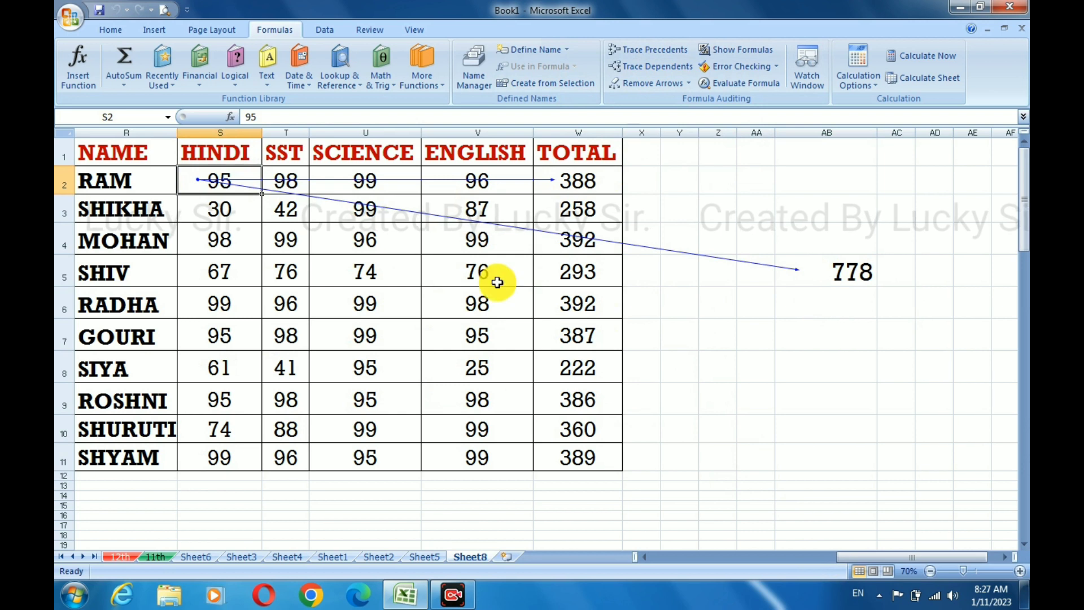
Step: Clear the Hindi mark in S2 and enter 100 in its place
{"action": "key", "text": "BackSpace"}
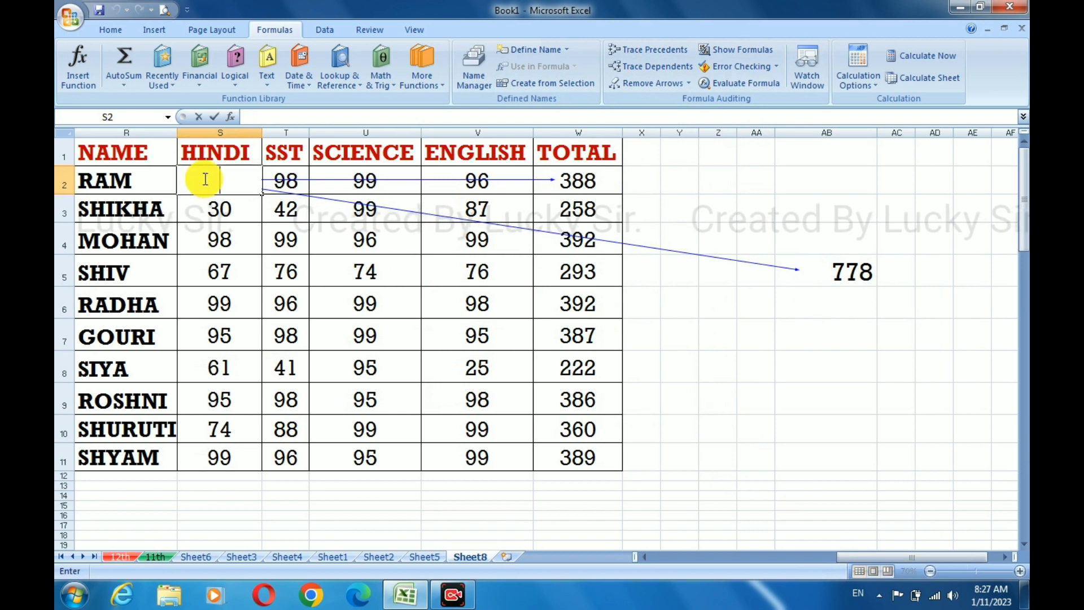
{"action": "key", "text": "Return"}
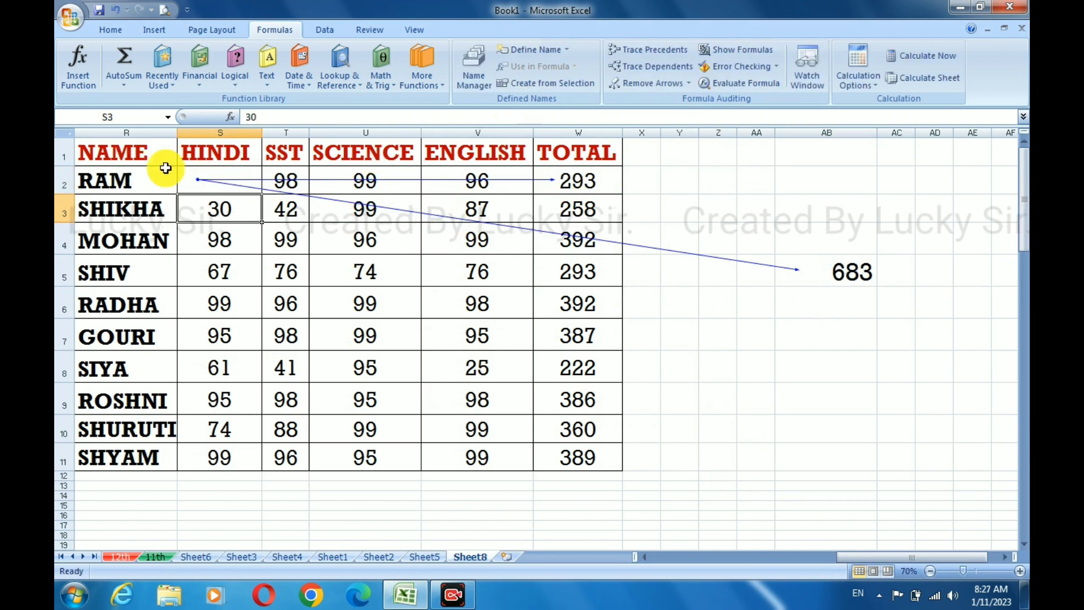
{"action": "left_click", "coordinate": [219, 170]}
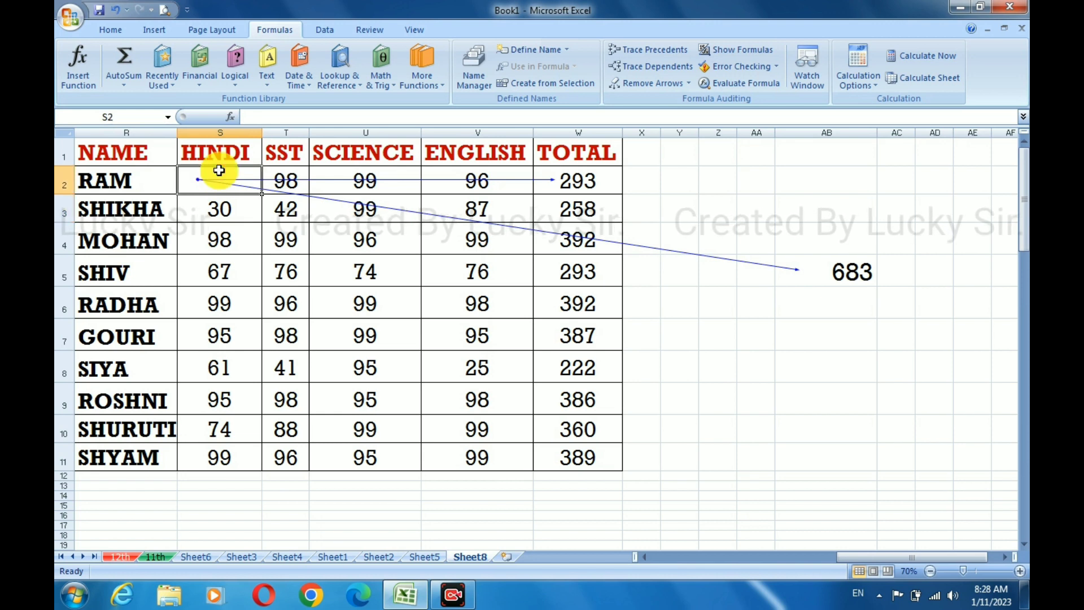
{"action": "type", "text": "6"}
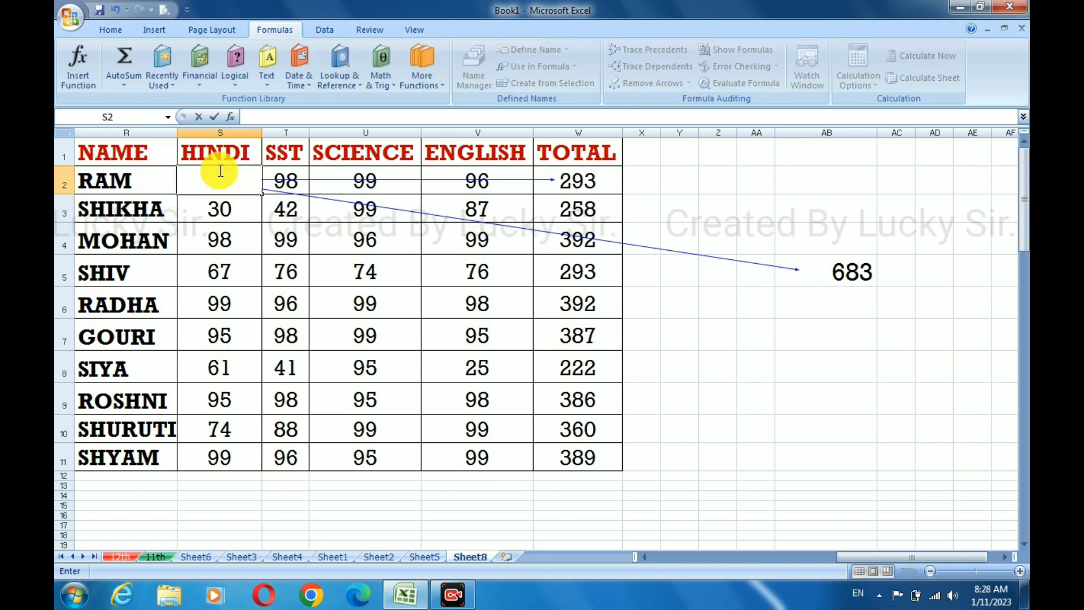
{"action": "type", "text": "100"}
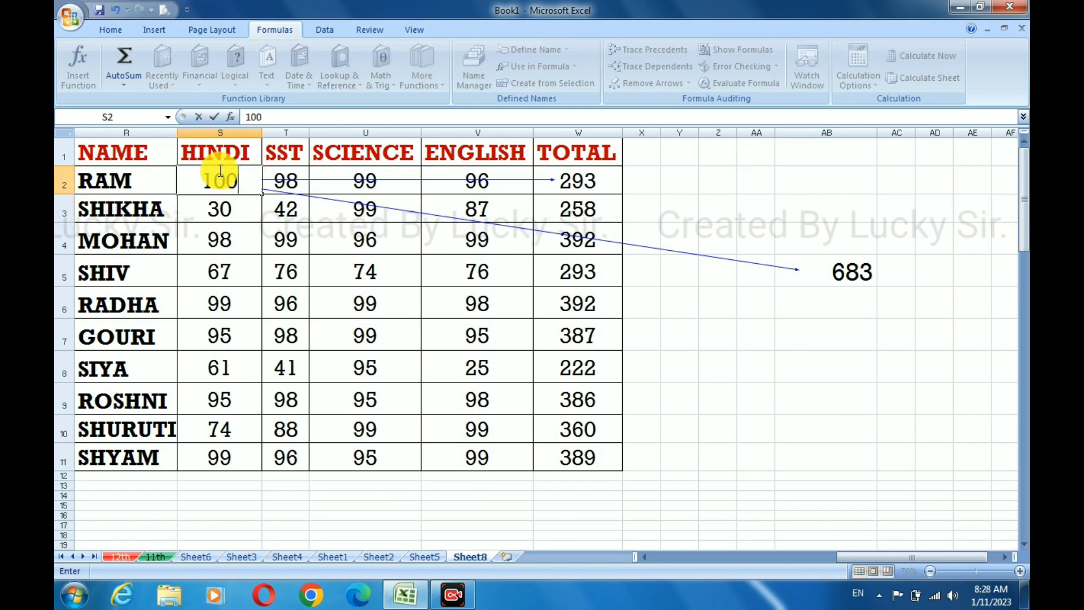
{"action": "key", "text": "Return"}
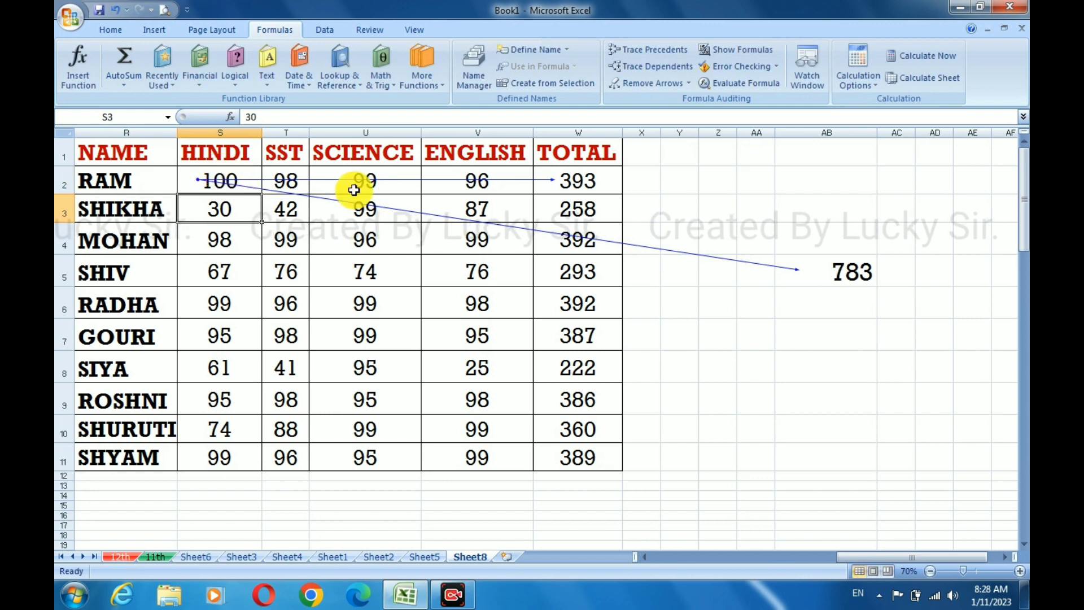
Step: Set the Hindi mark in S2 to 78
{"action": "left_click", "coordinate": [200, 181]}
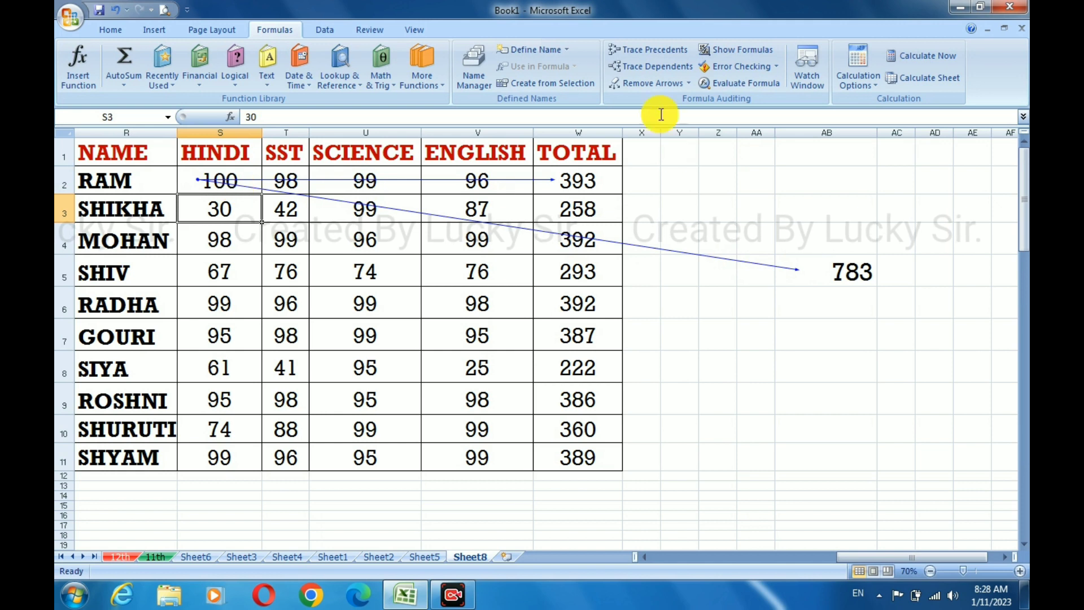
{"action": "left_click", "coordinate": [235, 176]}
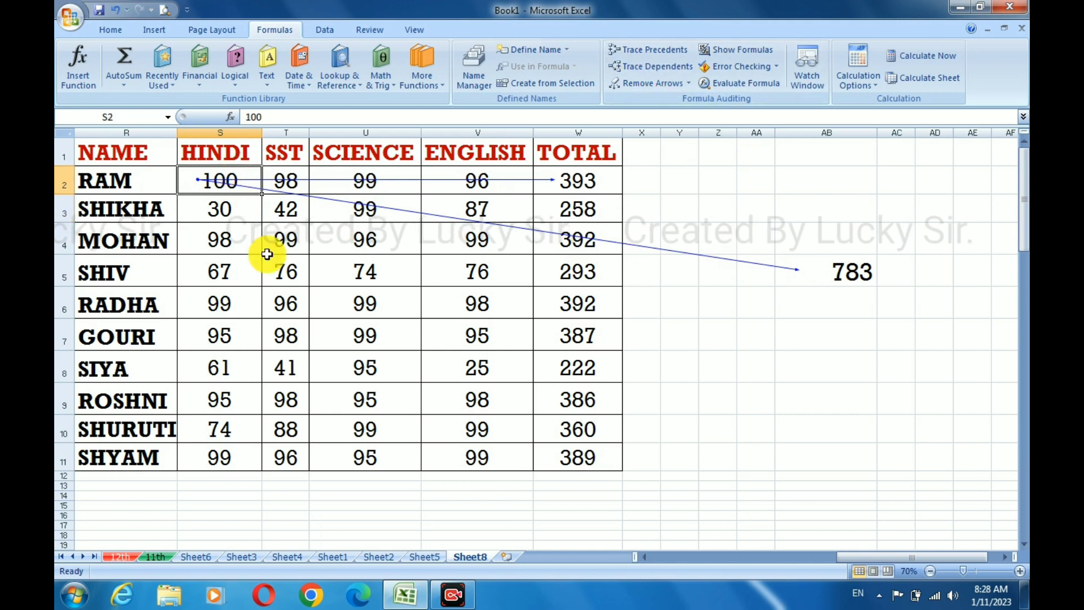
{"action": "type", "text": "78"}
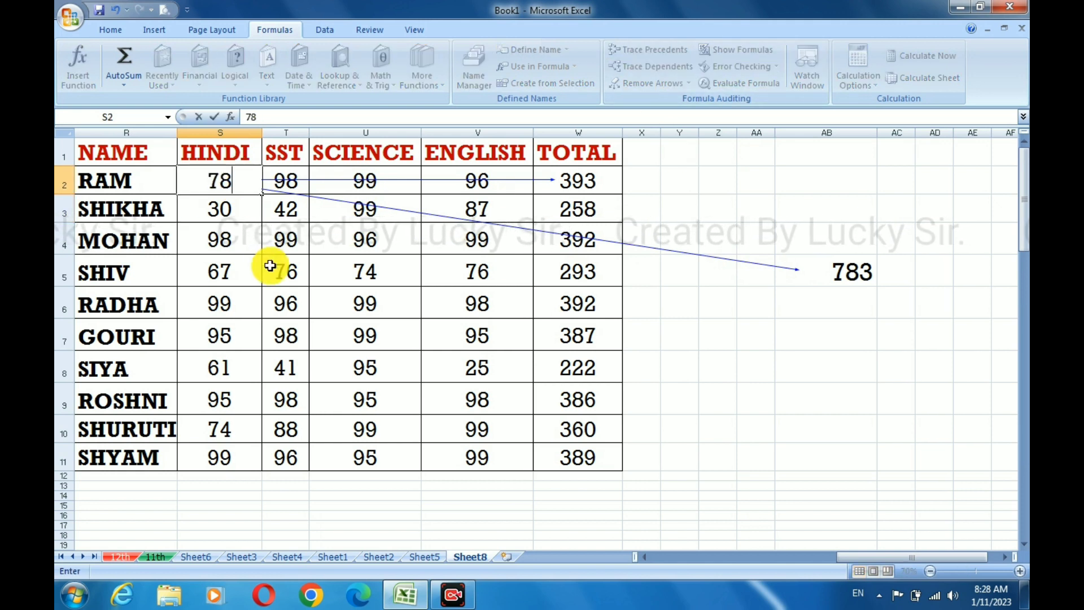
{"action": "key", "text": "Return"}
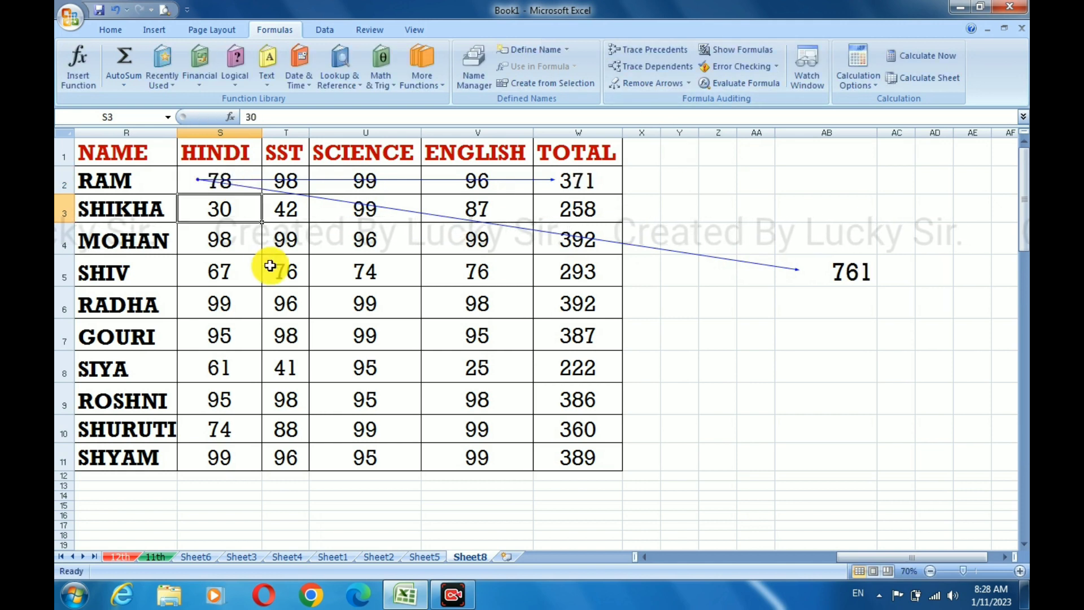
Step: Remove all tracing arrows that start from cell S2
{"action": "left_click", "coordinate": [225, 178]}
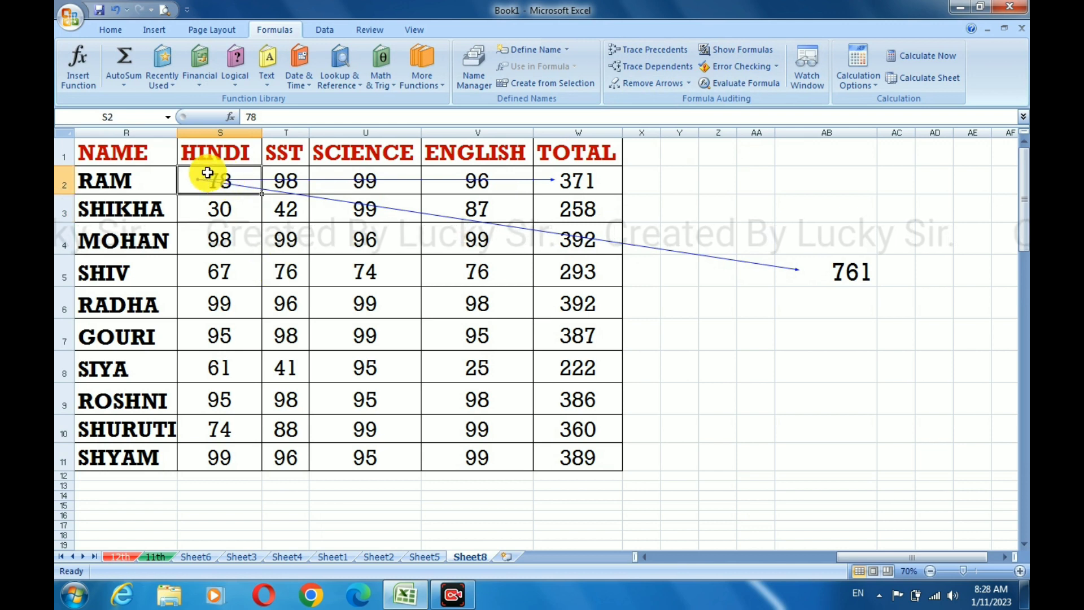
{"action": "left_click", "coordinate": [688, 83]}
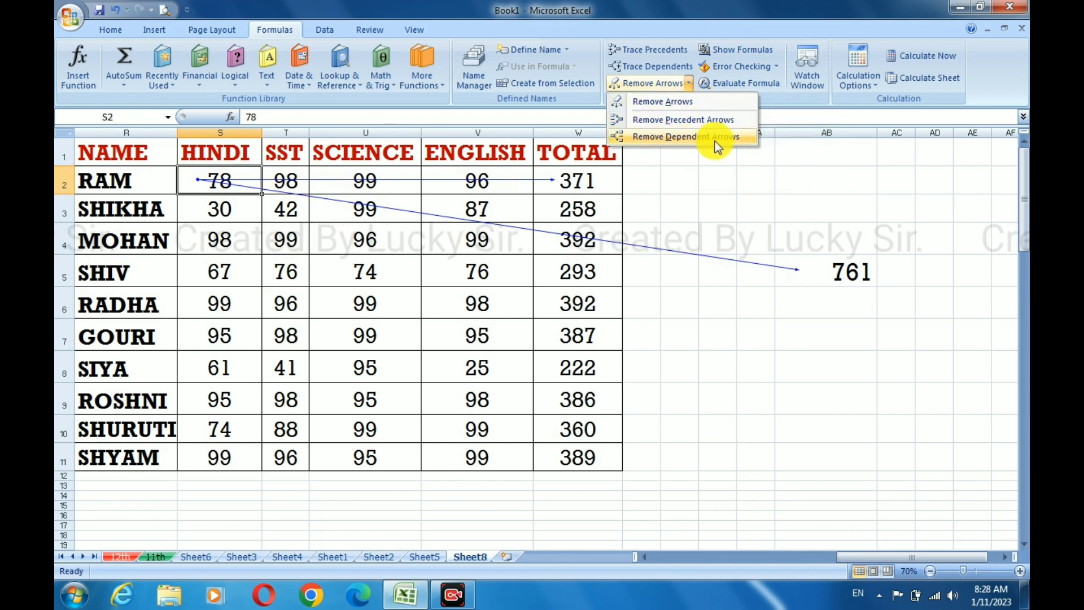
{"action": "left_click", "coordinate": [672, 106]}
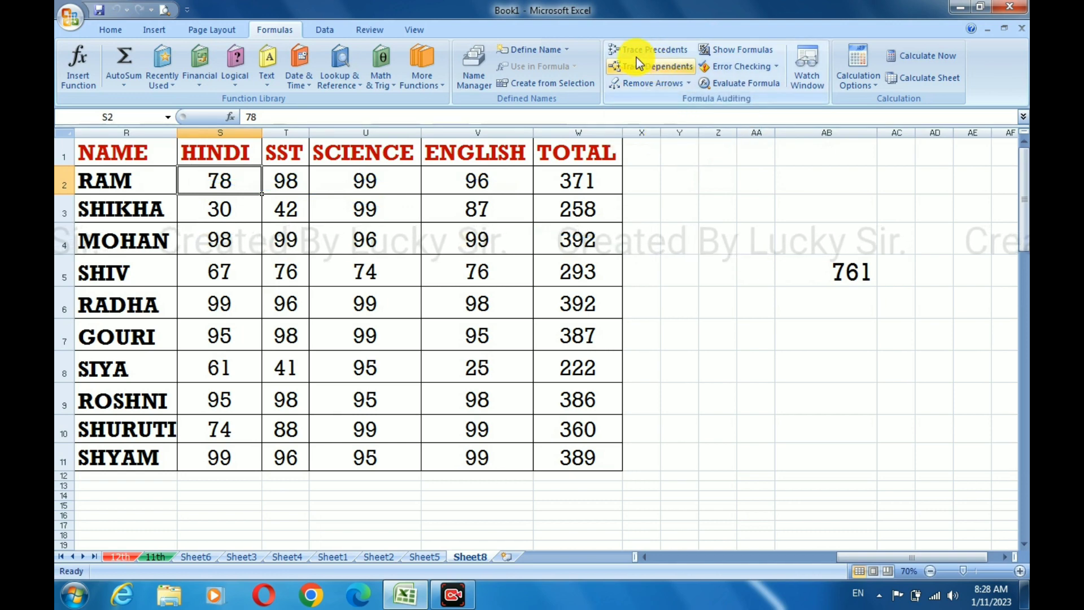
Step: Try to trace the precedents of the plain Hindi mark in S2
{"action": "left_click", "coordinate": [669, 51]}
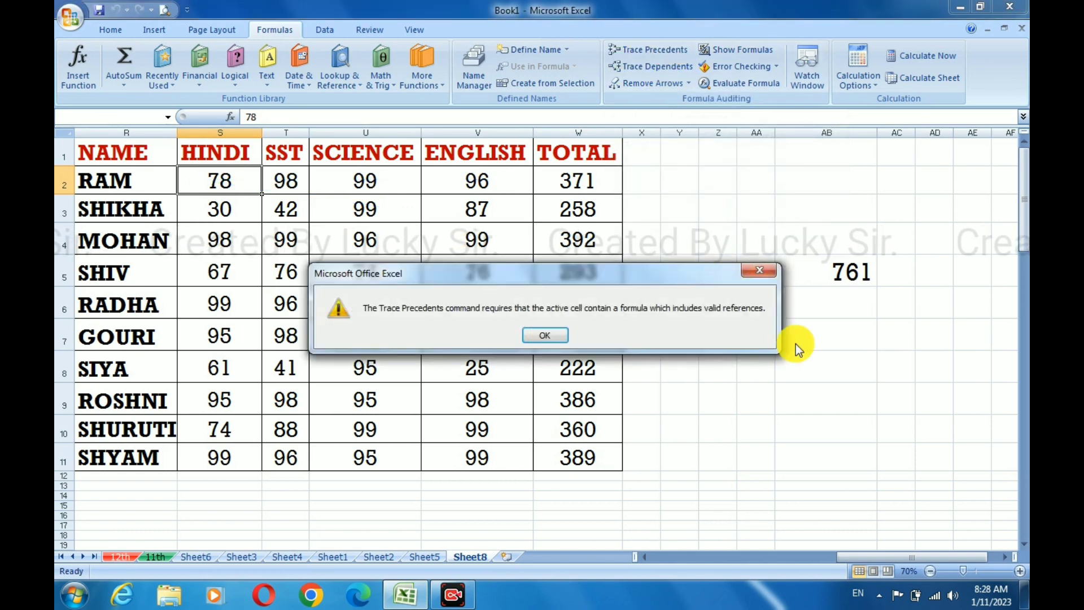
{"action": "left_click", "coordinate": [761, 264]}
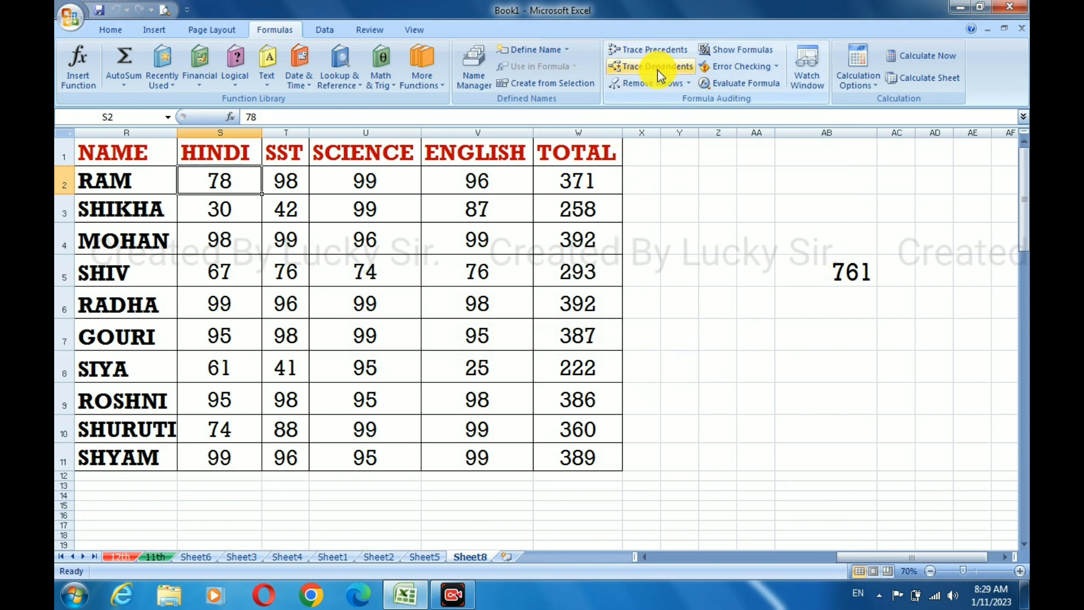
Step: Show the formulas in the sheet's cells instead of their results and view the SUM formulas in the TOTAL column
{"action": "left_click", "coordinate": [225, 190]}
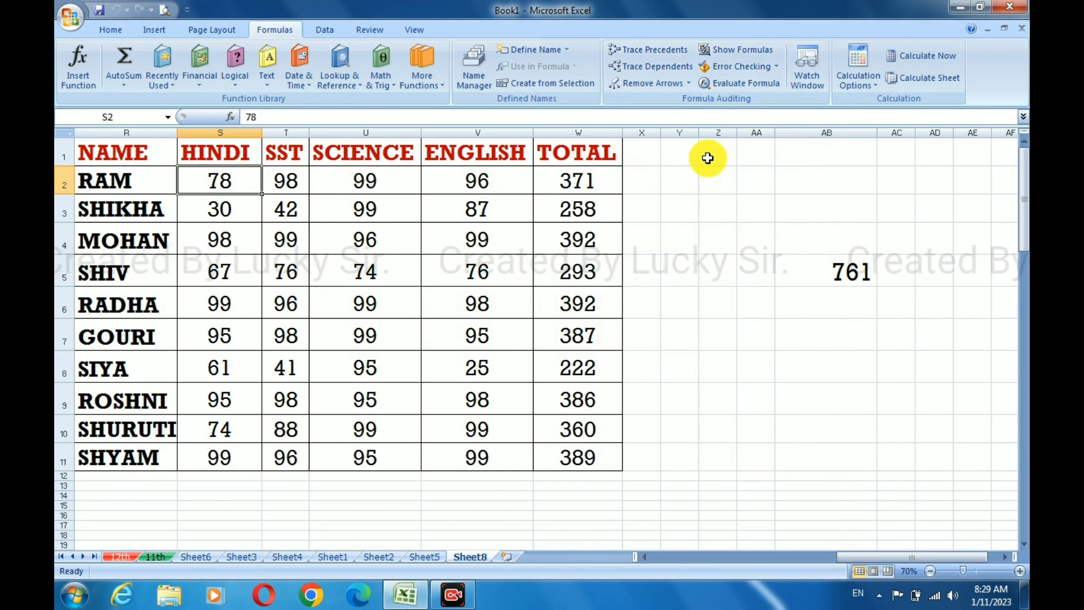
{"action": "left_click", "coordinate": [733, 53]}
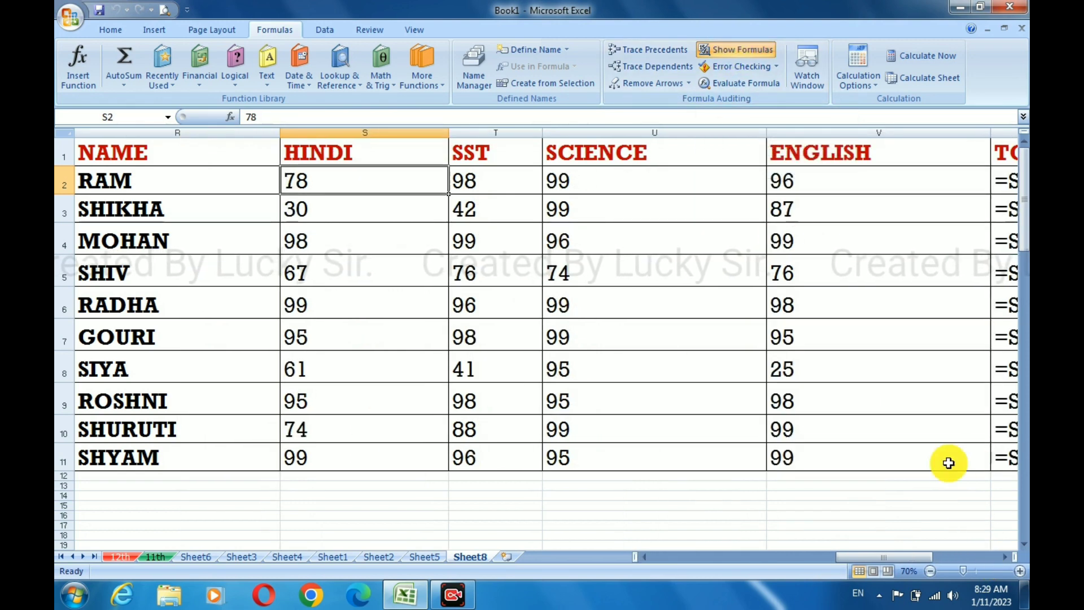
{"action": "left_click_drag", "start_coordinate": [858, 561], "coordinate": [892, 562]}
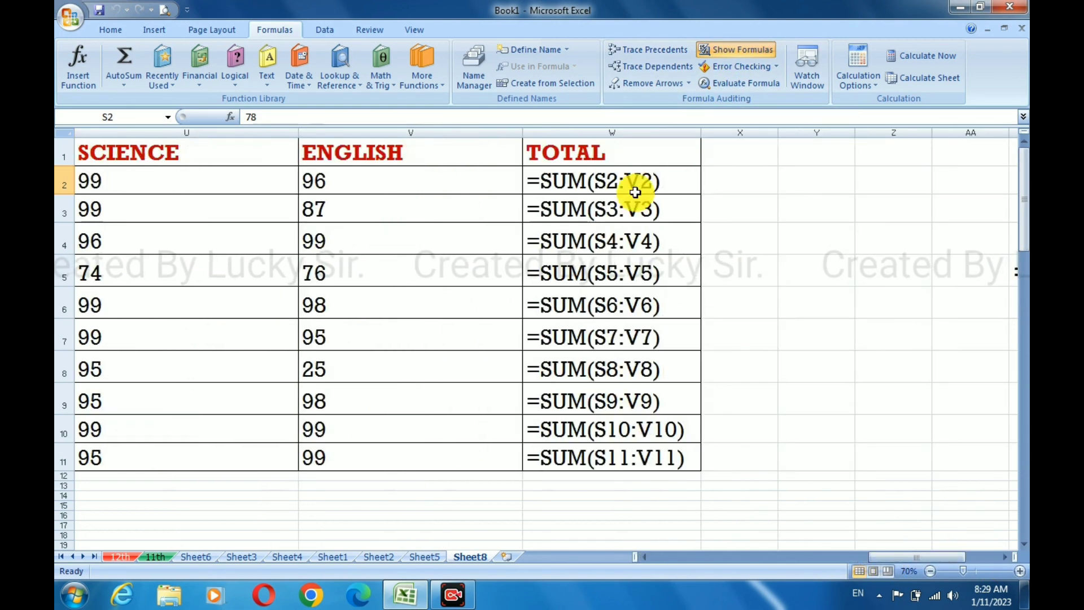
Step: Examine the formulas shown in the other tables across the sheet, including the lower marks table, and return to the main marks table
{"action": "scroll", "coordinate": [823, 365], "scroll_direction": "down", "scroll_amount": 4}
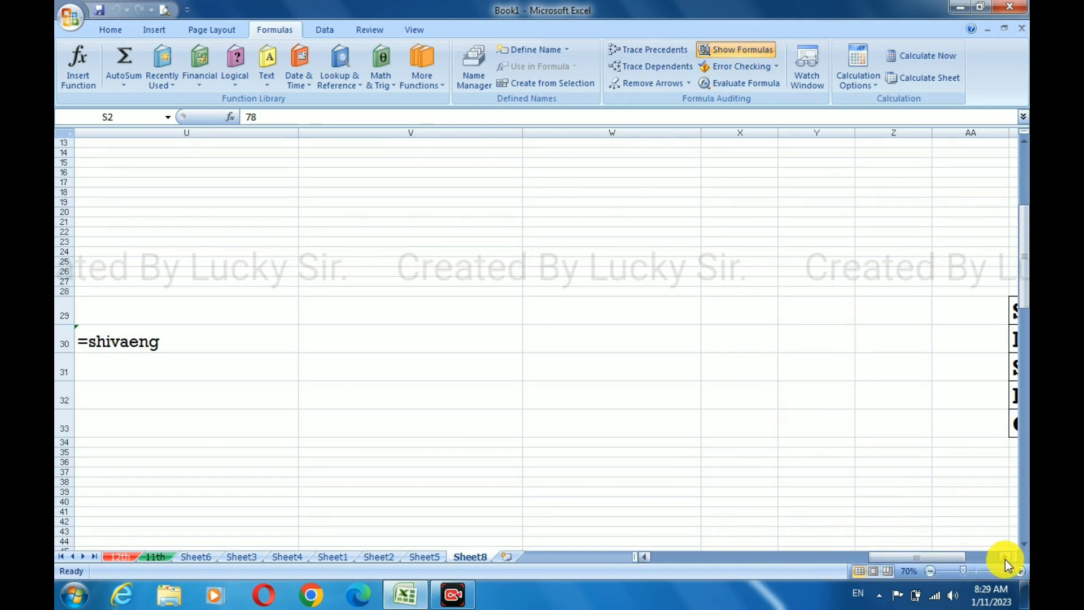
{"action": "left_click", "coordinate": [1005, 557]}
{"action": "left_click", "coordinate": [1005, 557]}
{"action": "left_click", "coordinate": [1005, 557]}
{"action": "left_click", "coordinate": [1005, 557]}
{"action": "left_click_drag", "start_coordinate": [905, 555], "coordinate": [753, 554]}
{"action": "scroll", "coordinate": [754, 421], "scroll_direction": "up", "scroll_amount": 2}
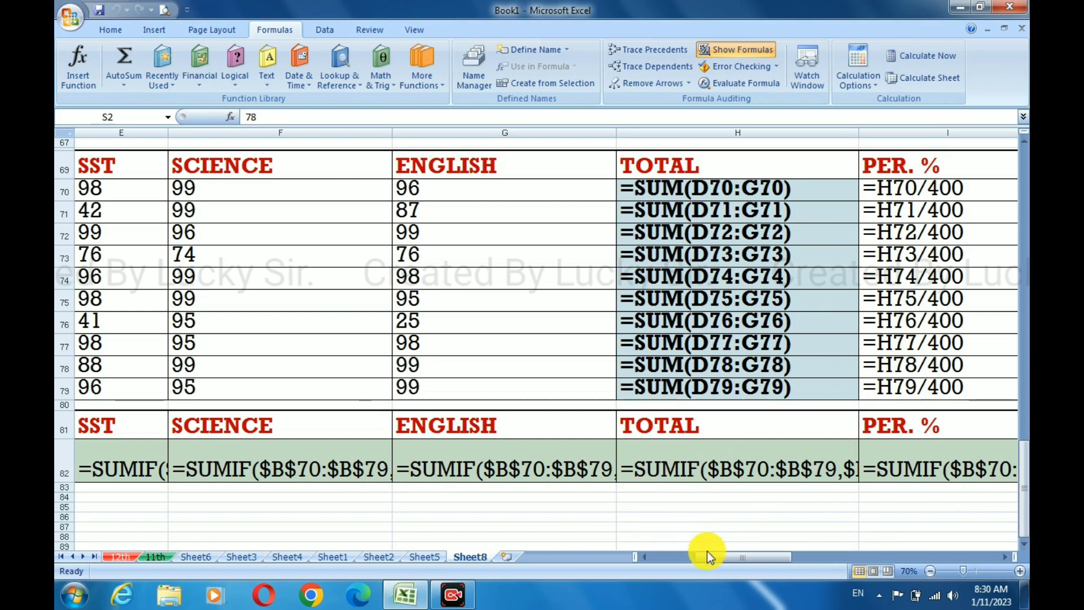
{"action": "left_click_drag", "start_coordinate": [709, 555], "coordinate": [808, 555]}
{"action": "scroll", "coordinate": [763, 425], "scroll_direction": "up", "scroll_amount": 20}
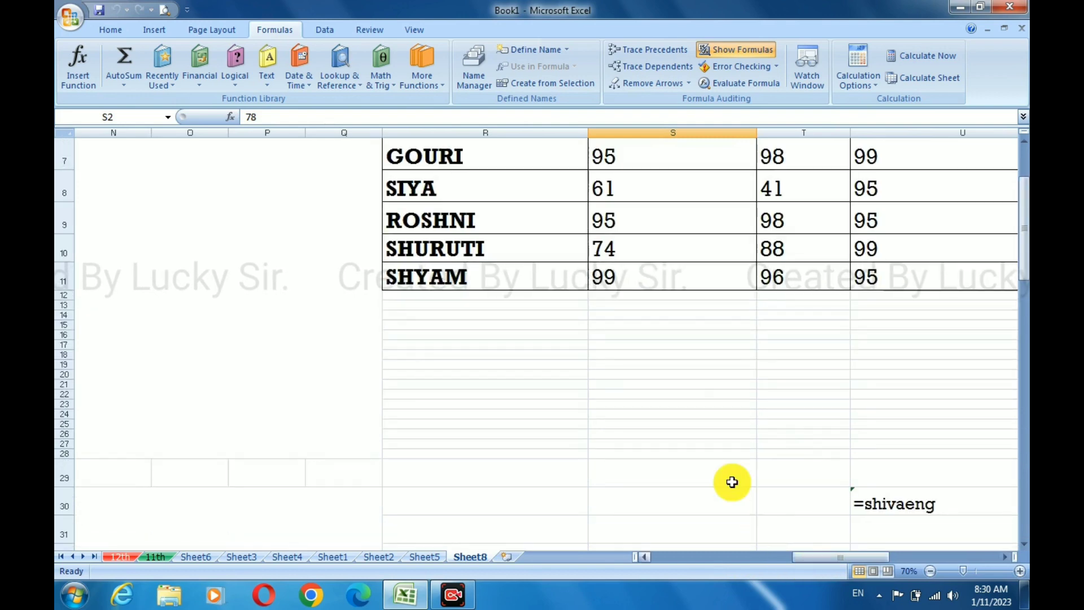
{"action": "scroll", "coordinate": [731, 480], "scroll_direction": "up", "scroll_amount": 2}
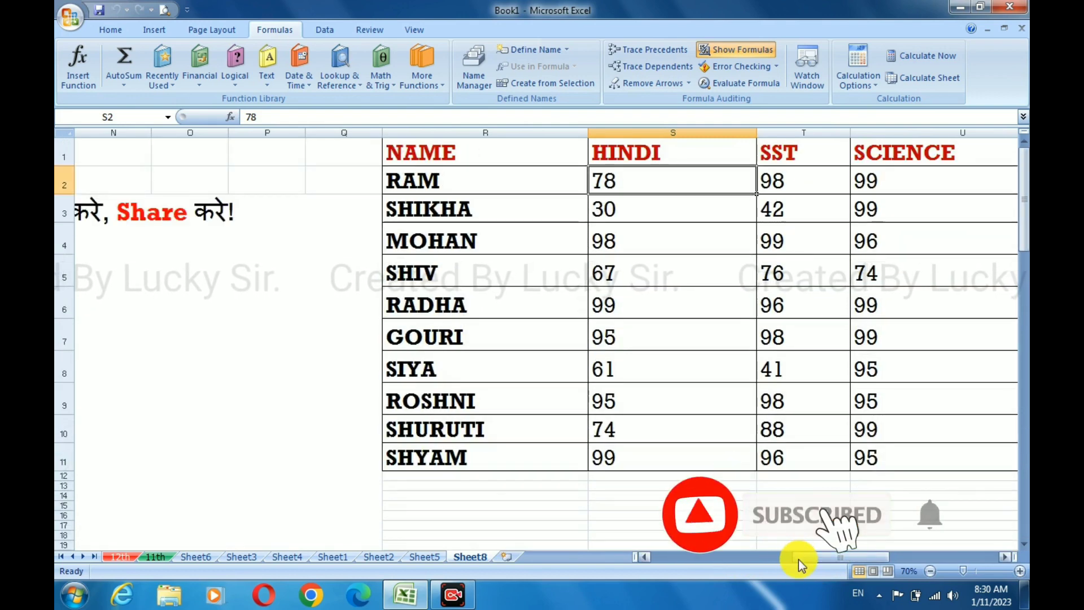
{"action": "left_click_drag", "start_coordinate": [800, 560], "coordinate": [828, 561]}
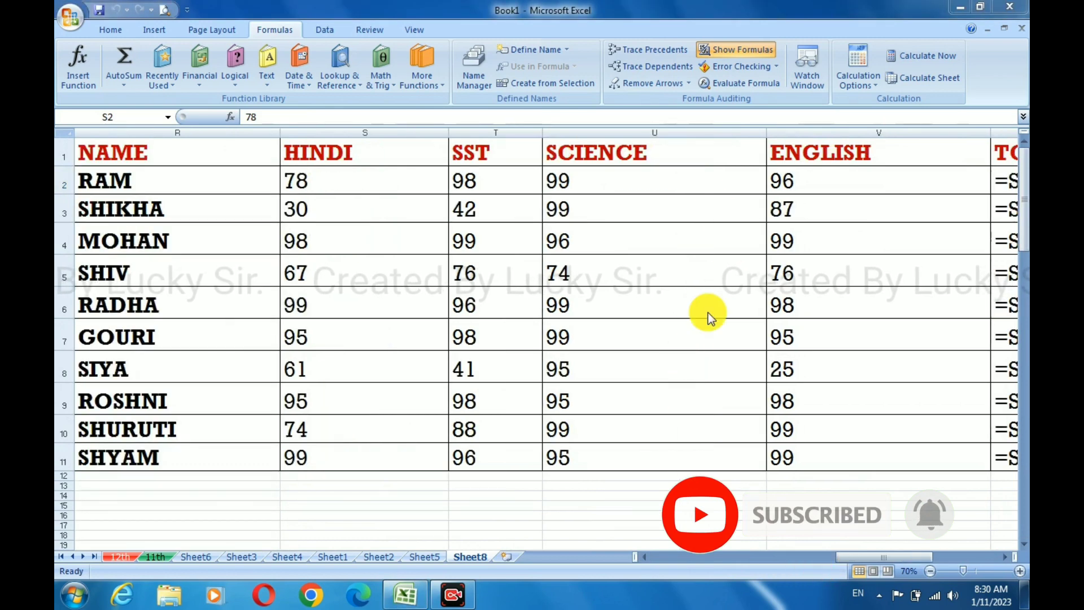
Step: Turn off Show Formulas so the cells display their calculated results
{"action": "left_click", "coordinate": [714, 49]}
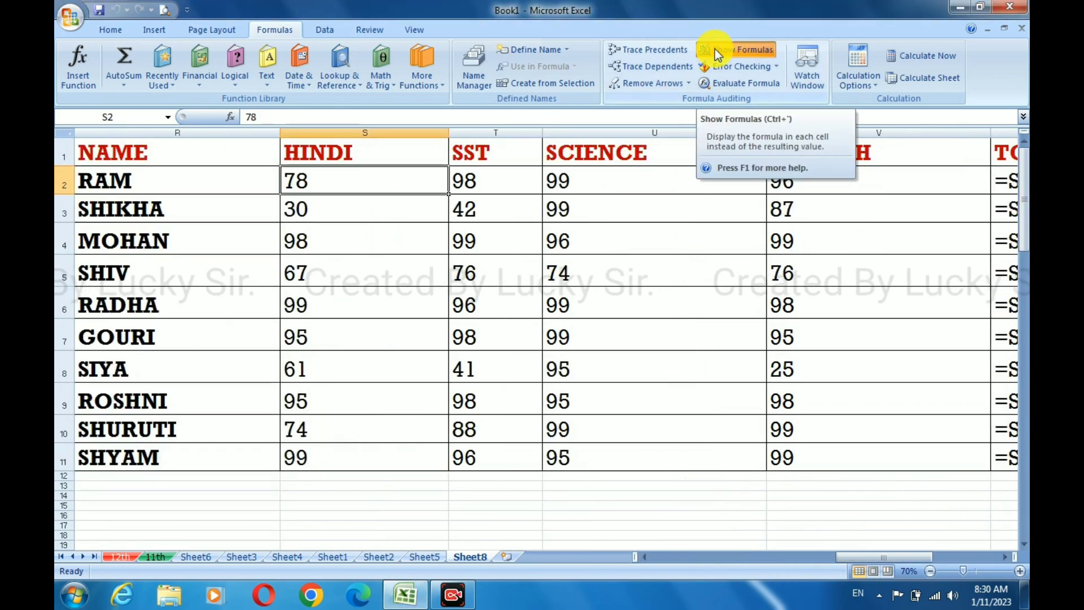
{"action": "left_click", "coordinate": [715, 50]}
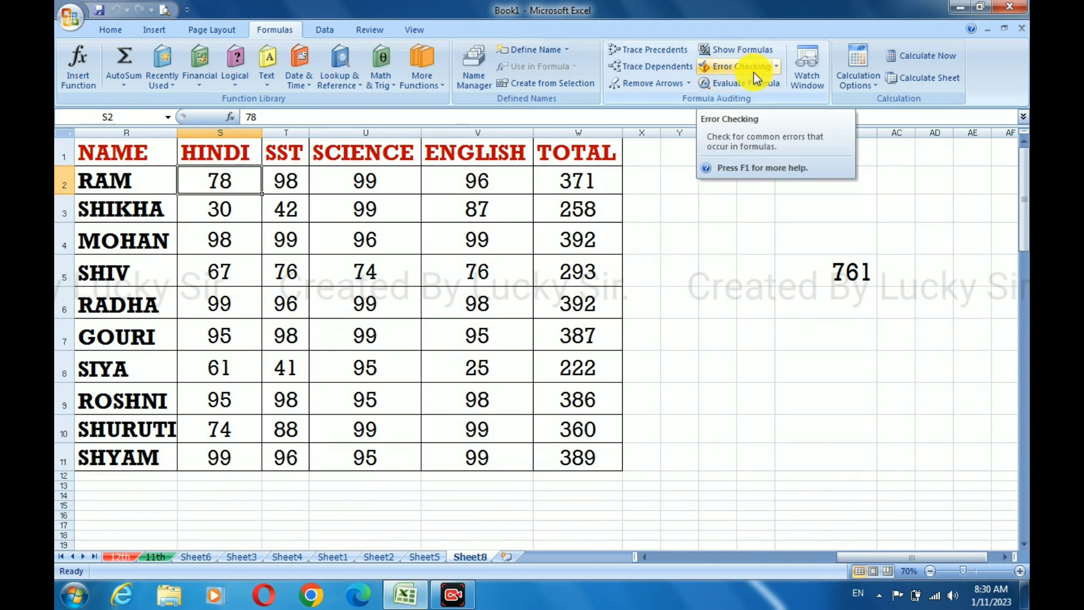
{"action": "left_click", "coordinate": [411, 28]}
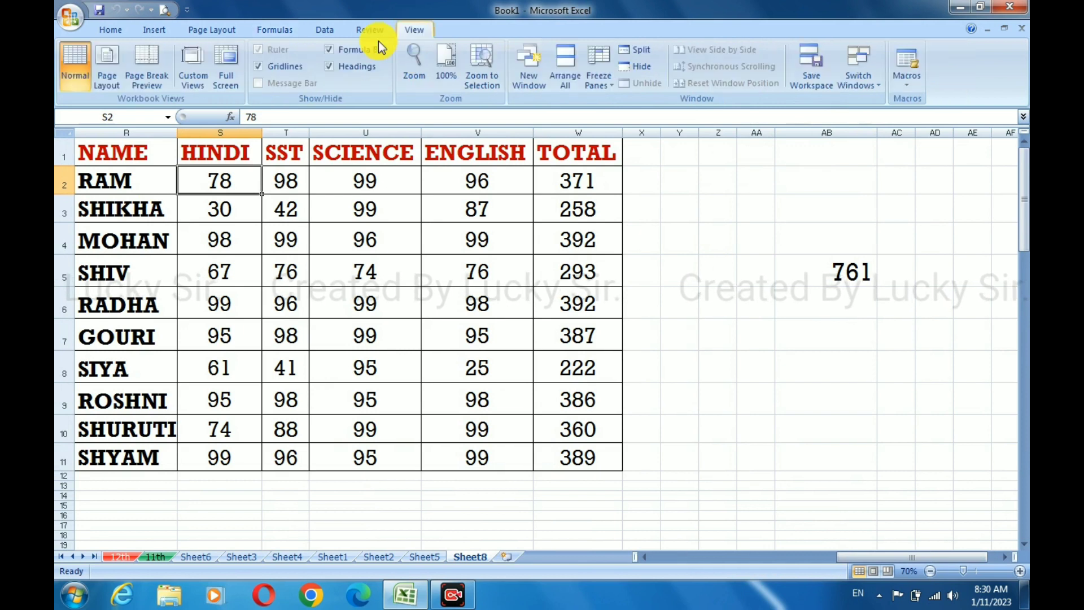
{"action": "left_click", "coordinate": [366, 30]}
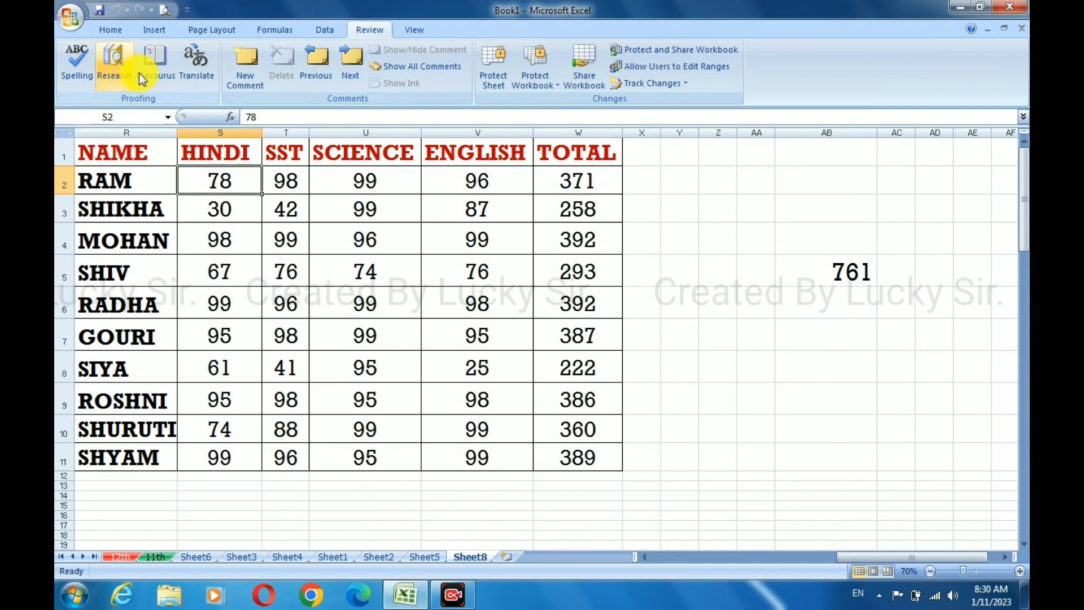
Step: Run Error Checking on the sheet and ignore the invalid name error in U30
{"action": "left_click", "coordinate": [813, 271]}
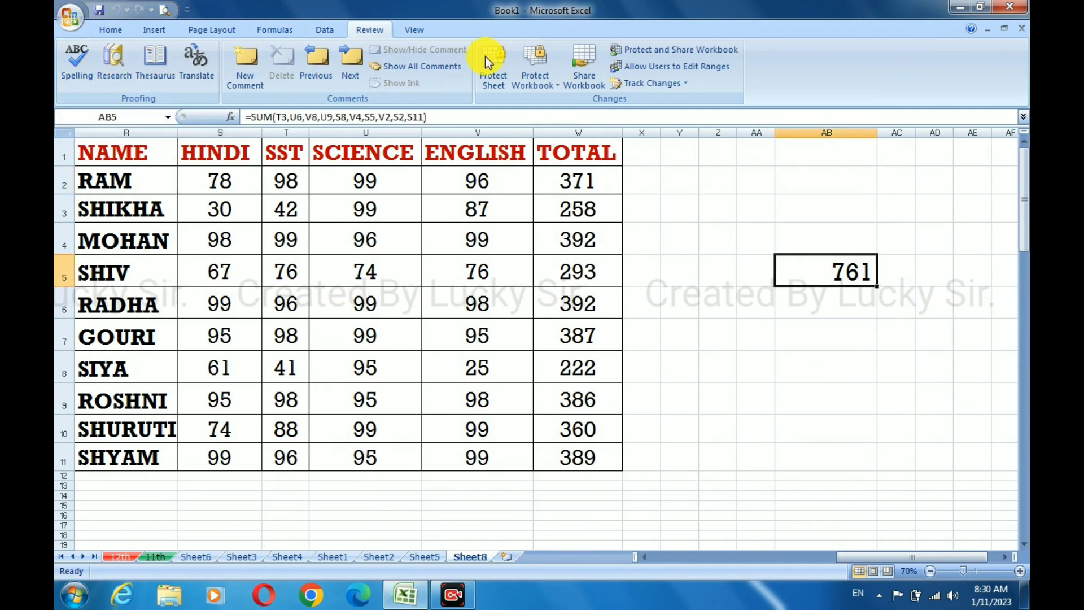
{"action": "left_click", "coordinate": [287, 30]}
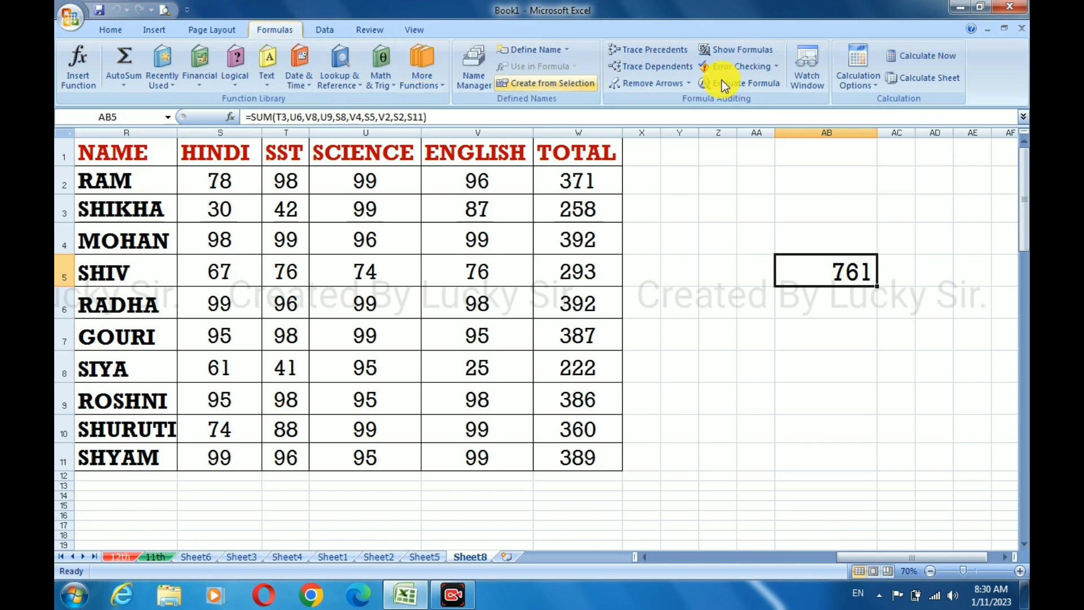
{"action": "left_click", "coordinate": [761, 68]}
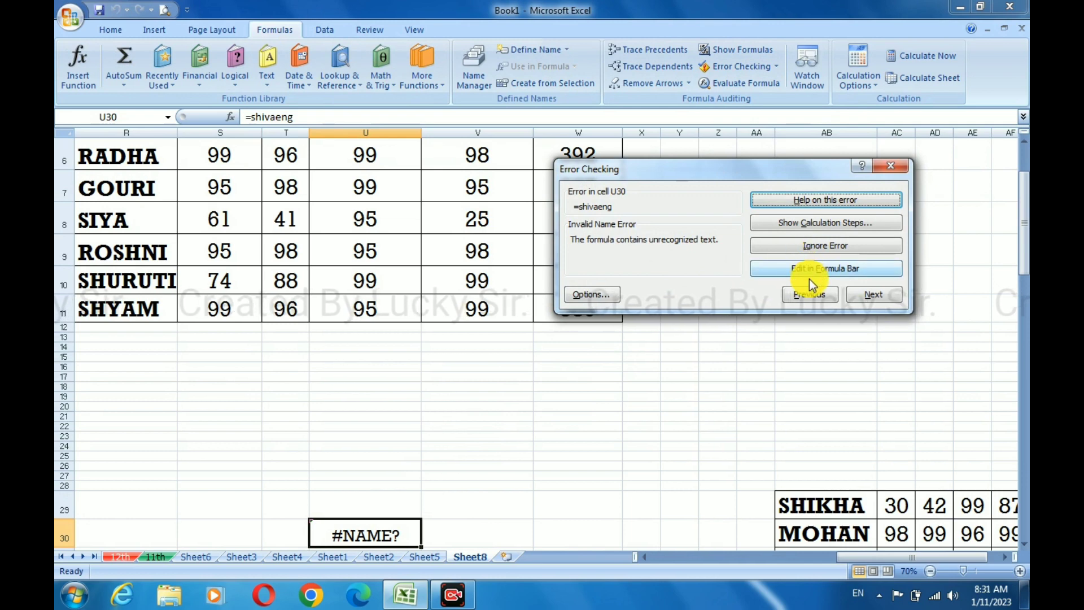
{"action": "left_click", "coordinate": [828, 249]}
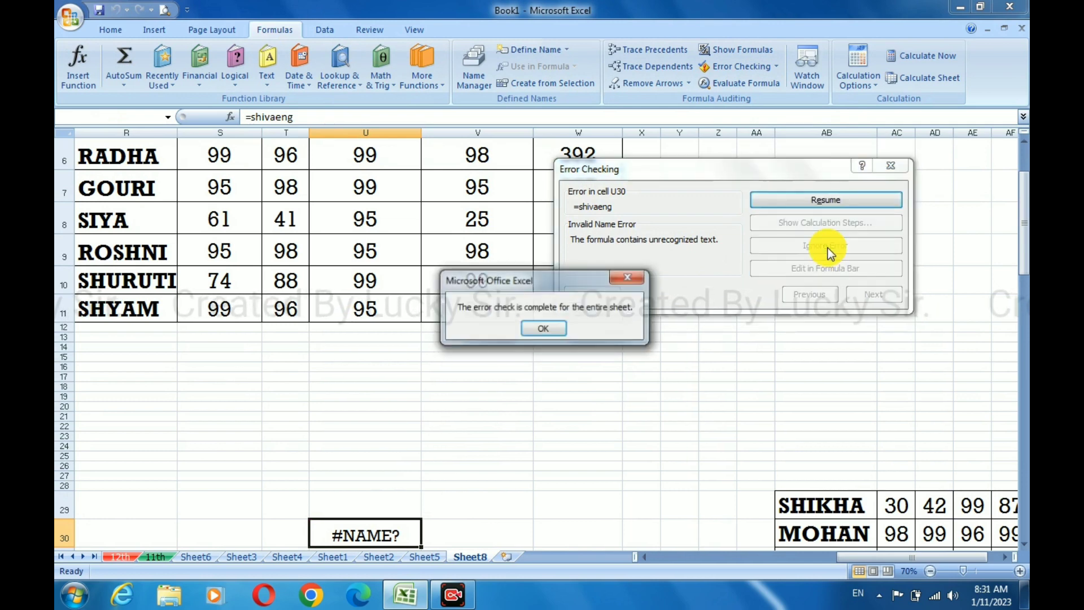
{"action": "left_click", "coordinate": [547, 323]}
Step: Run Error Checking again on the whole sheet and dismiss the completion message
{"action": "scroll", "coordinate": [609, 401], "scroll_direction": "up", "scroll_amount": 2}
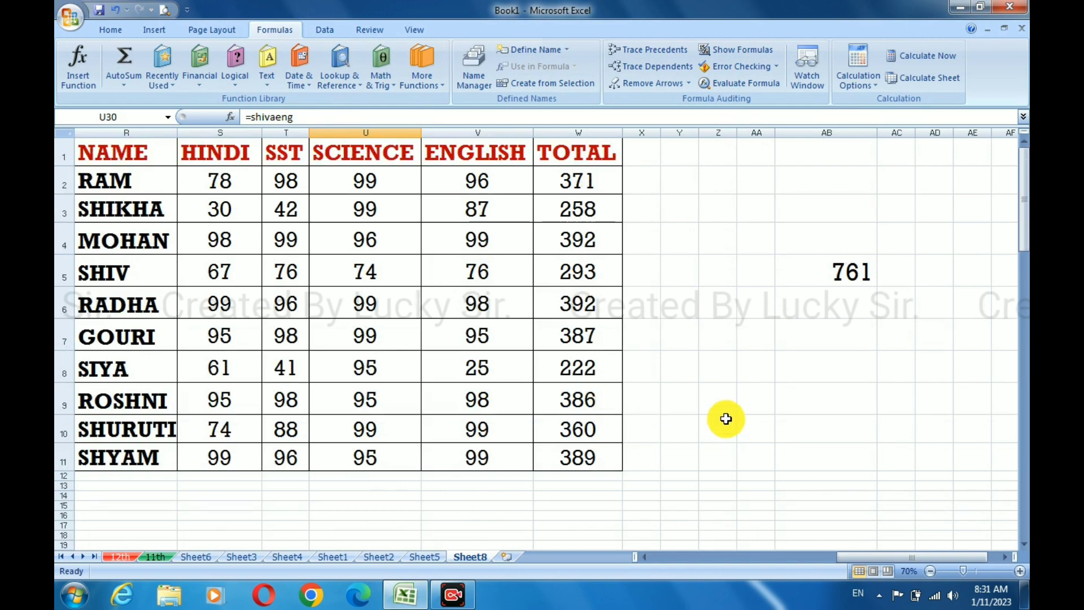
{"action": "left_click", "coordinate": [712, 66]}
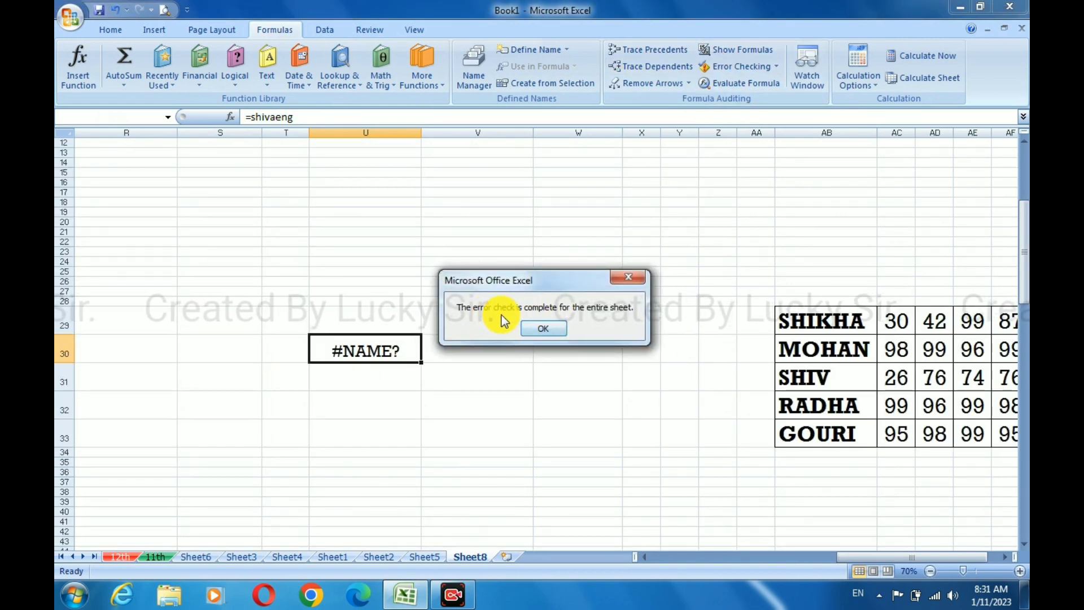
{"action": "left_click", "coordinate": [539, 327]}
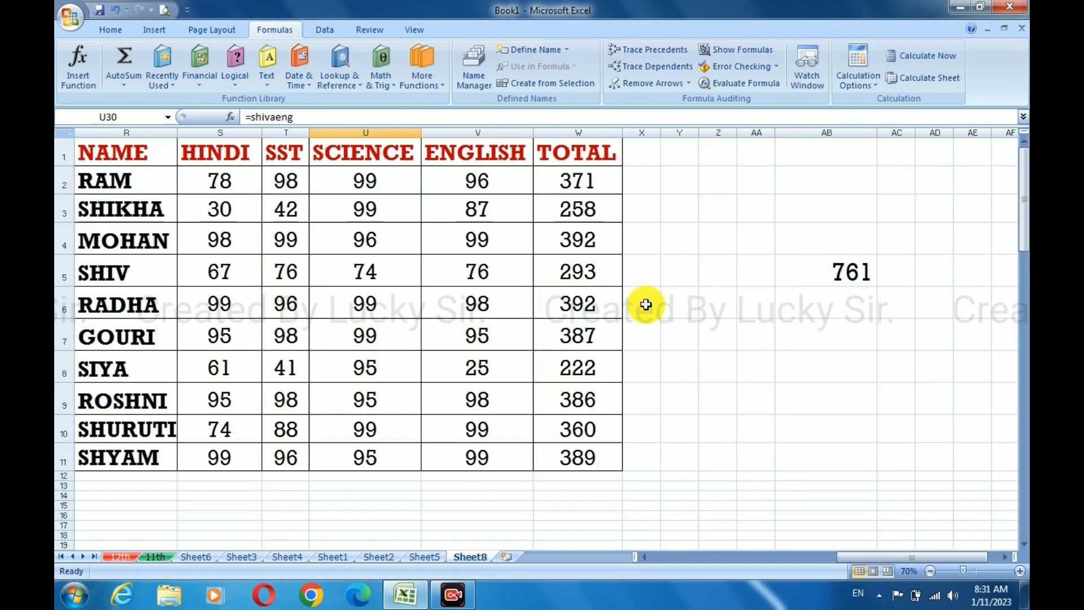
Step: Misspell the function name in AB5's SUM formula as SUn
{"action": "left_click", "coordinate": [823, 271]}
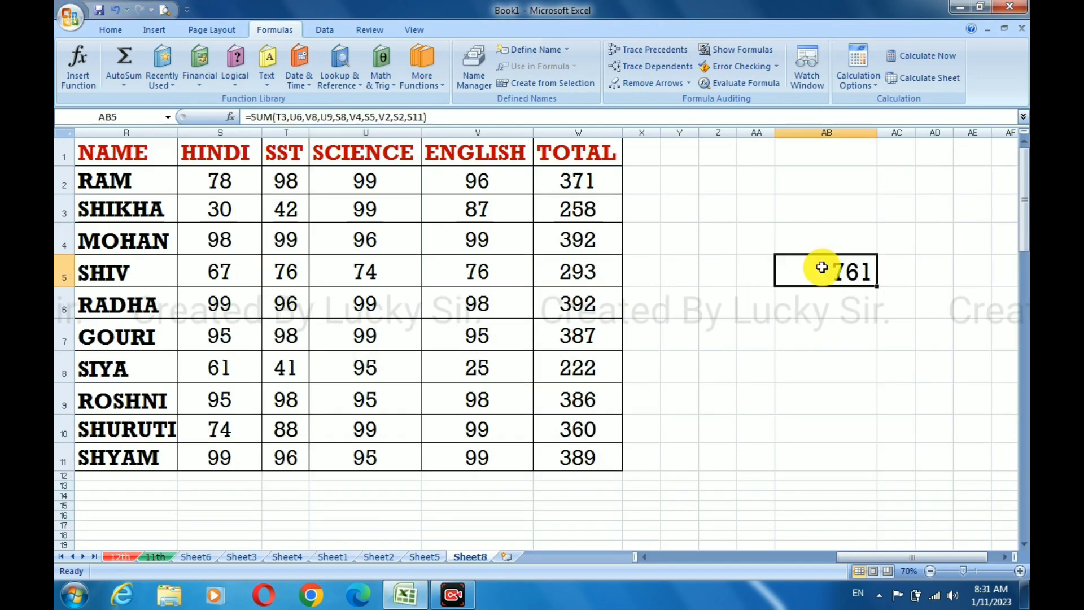
{"action": "left_click", "coordinate": [263, 115]}
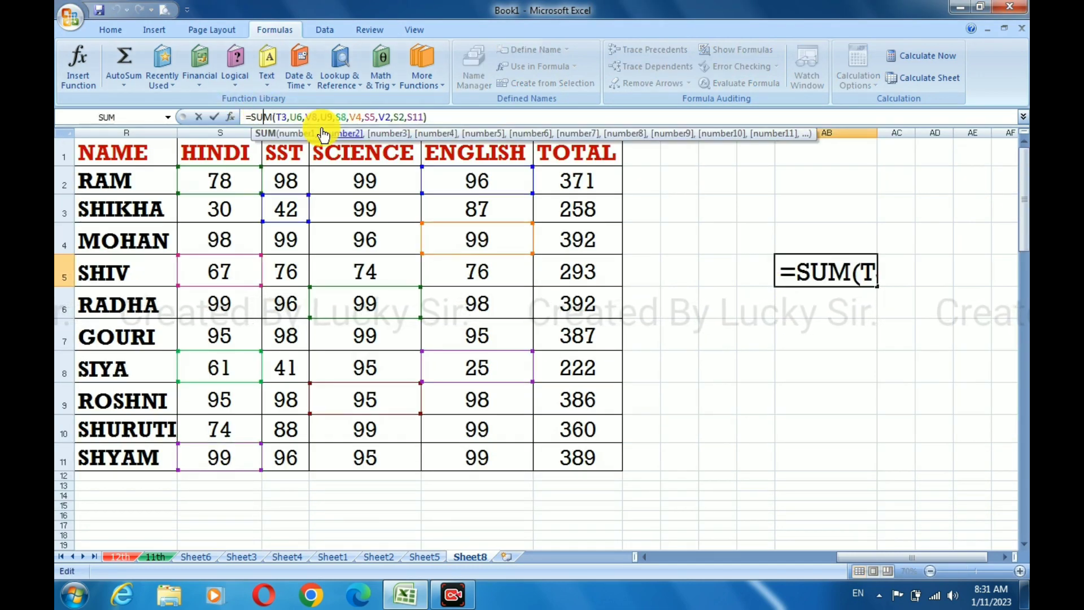
{"action": "key", "text": "BackSpace"}
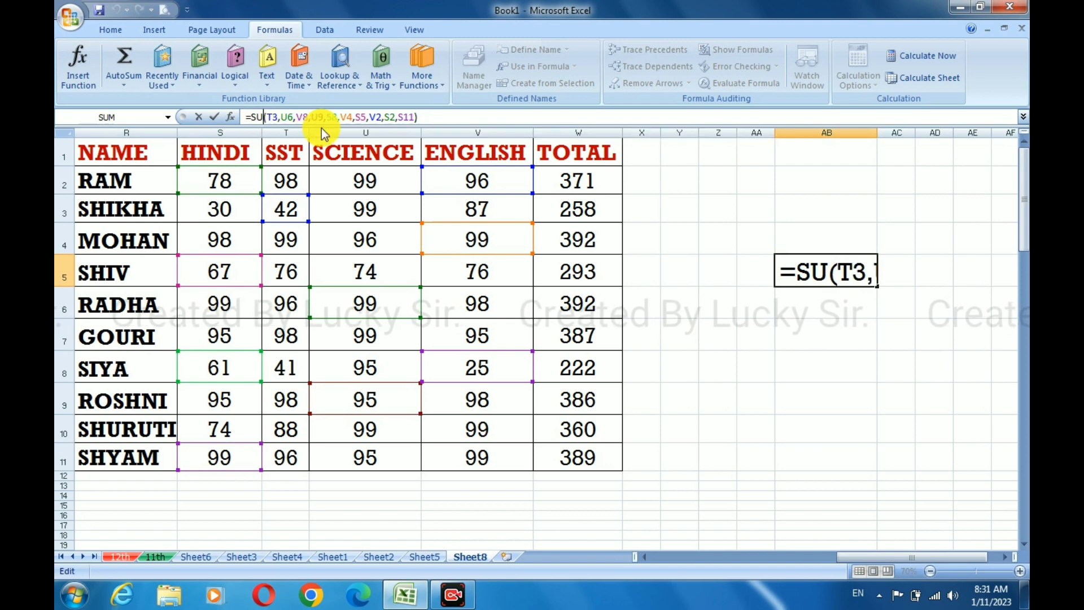
{"action": "type", "text": "n"}
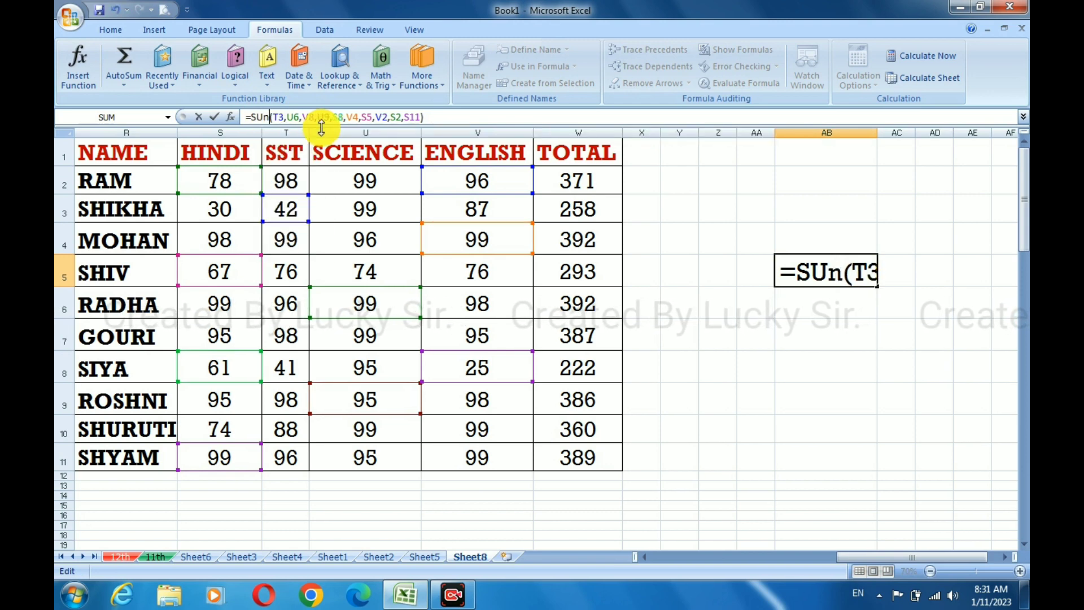
{"action": "key", "text": "Return"}
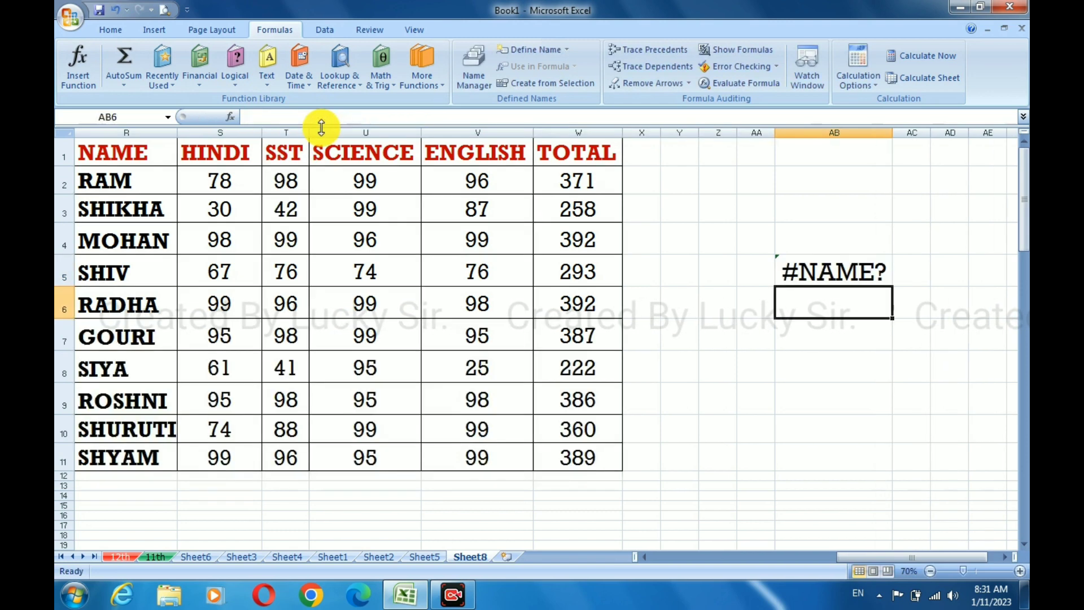
Step: Run Error Checking on the misspelled formula in AB5 and move the dialog clear of that cell
{"action": "left_click", "coordinate": [826, 282]}
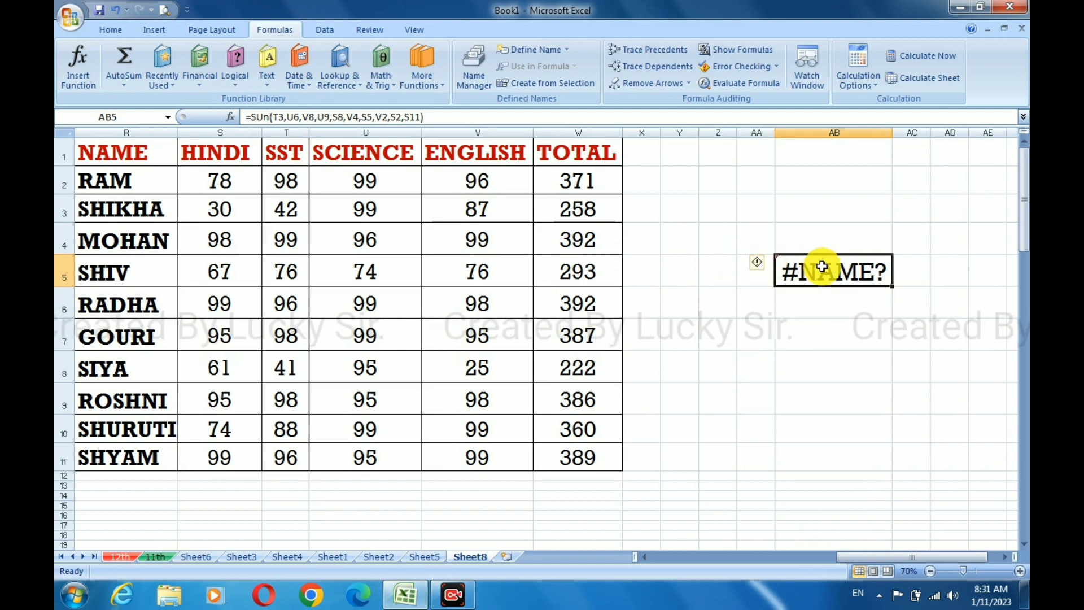
{"action": "left_click", "coordinate": [734, 68]}
{"action": "left_click_drag", "start_coordinate": [712, 171], "coordinate": [579, 210]}
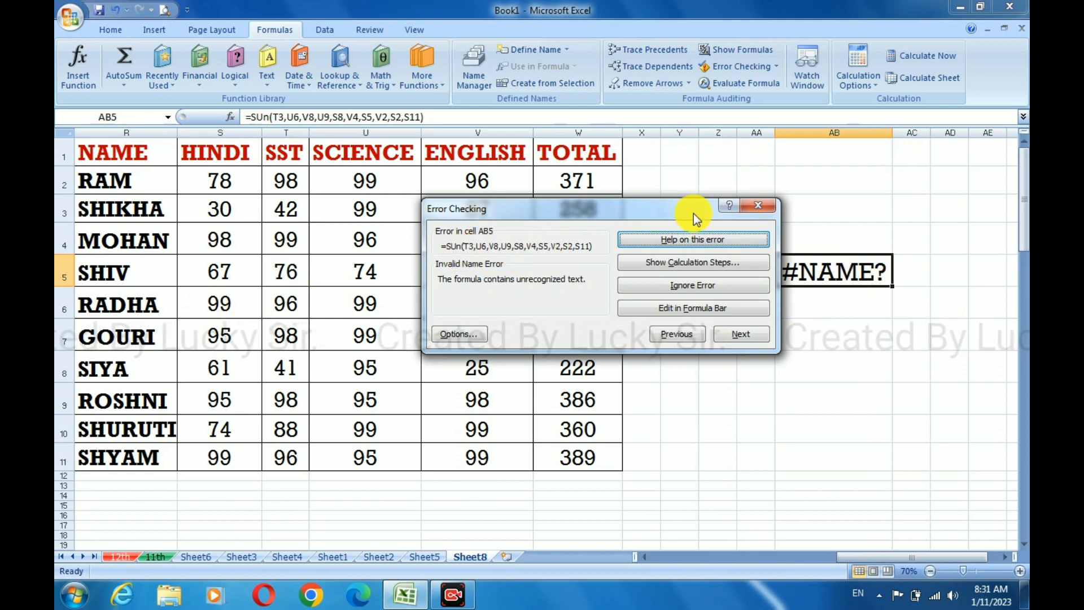
{"action": "left_click_drag", "start_coordinate": [693, 213], "coordinate": [584, 252]}
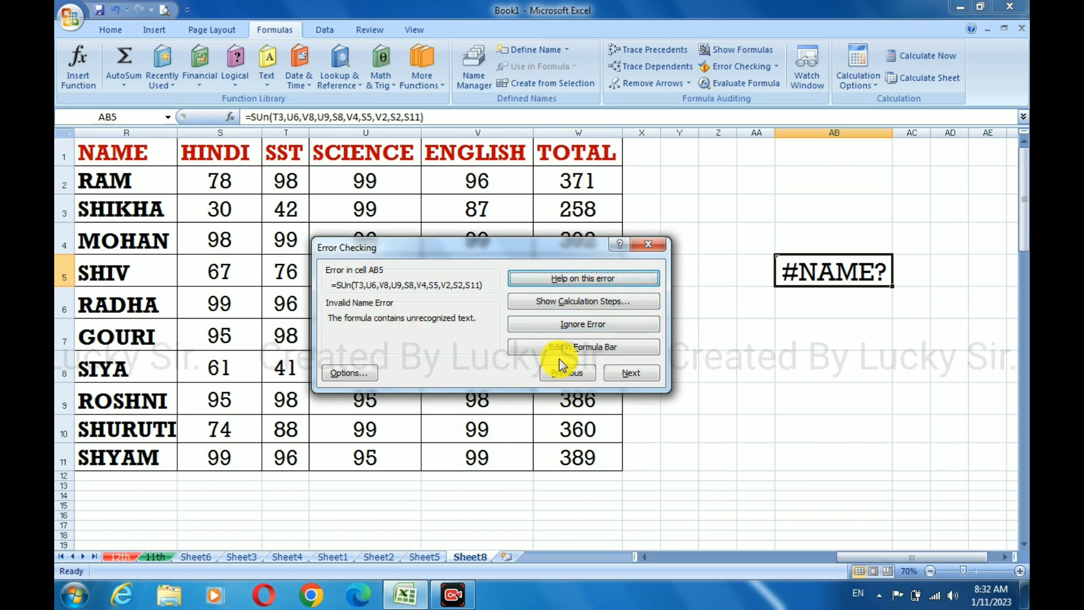
Step: Edit the AB5 formula from the error check and correct its function name to SUM
{"action": "left_click", "coordinate": [579, 349]}
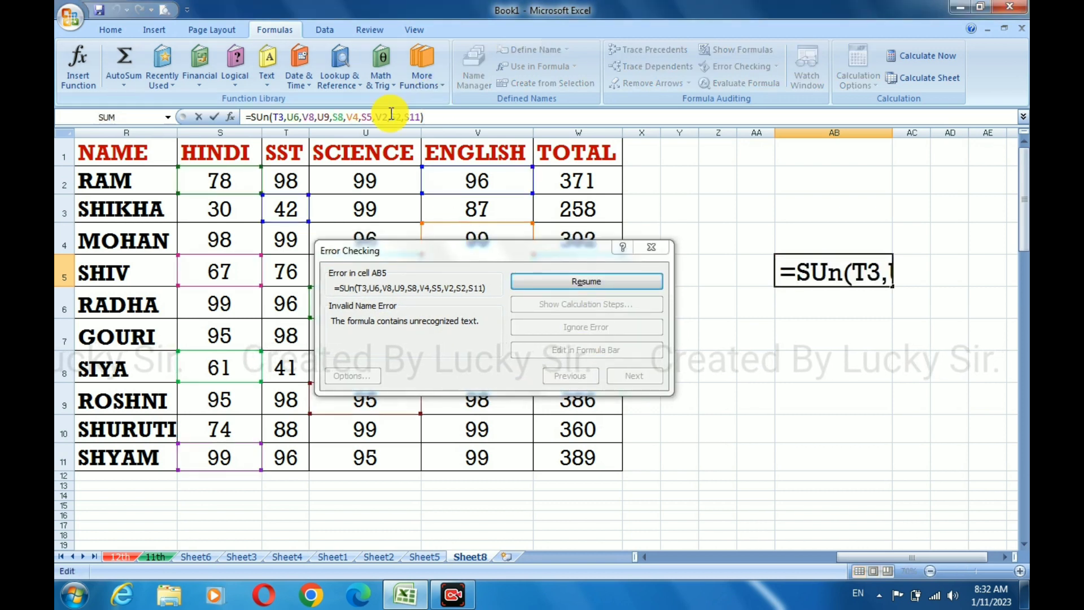
{"action": "left_click", "coordinate": [269, 117]}
{"action": "key", "text": "BackSpace"}
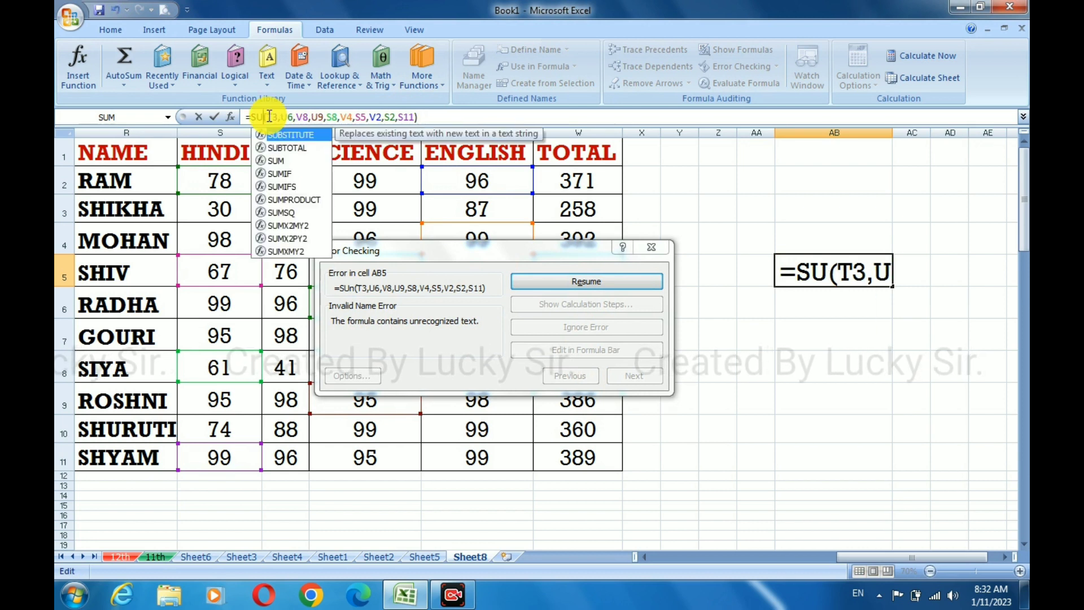
{"action": "type", "text": "m"}
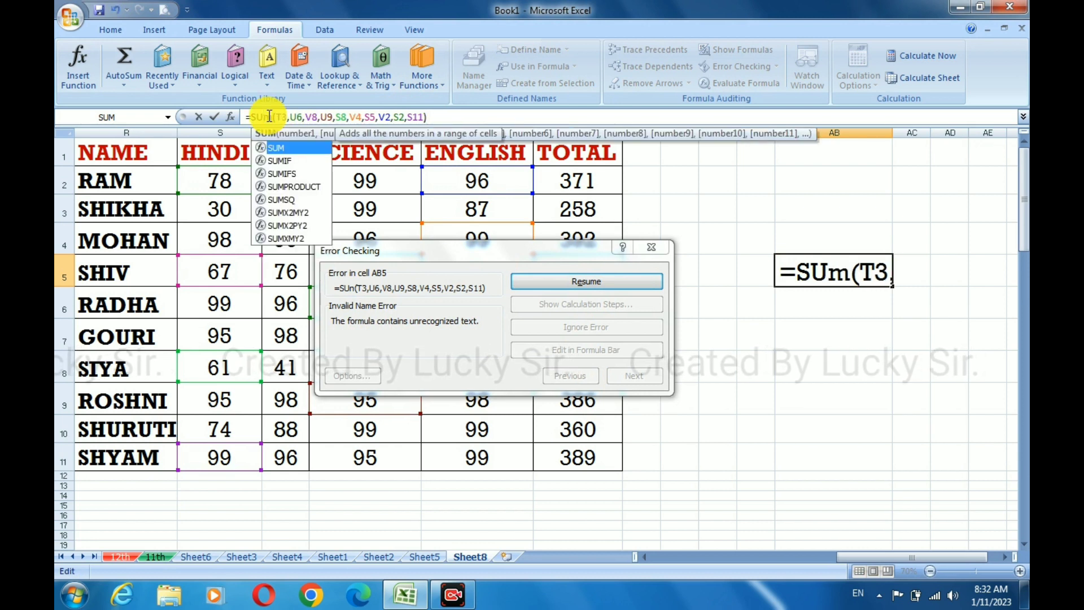
{"action": "left_click", "coordinate": [434, 117]}
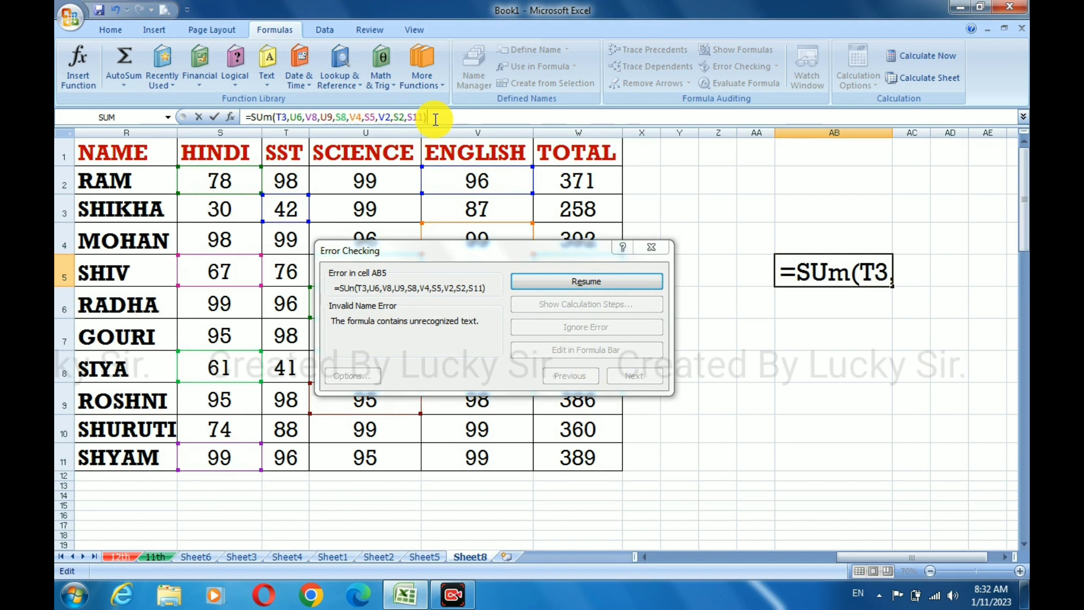
{"action": "key", "text": "Return"}
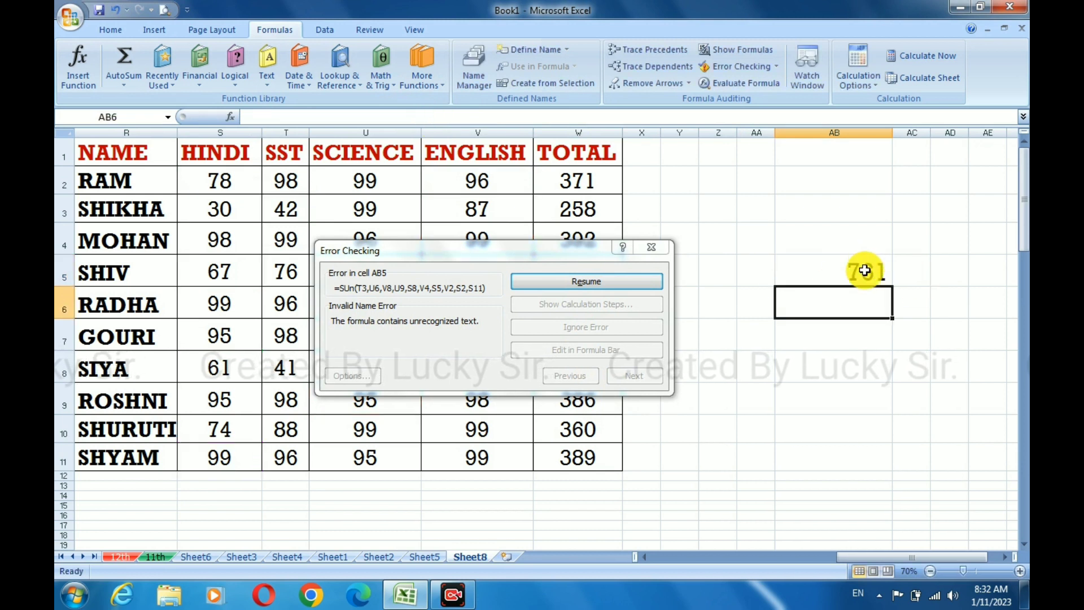
Step: Resume the error check after the AB5 correction and dismiss its completion message
{"action": "left_click", "coordinate": [587, 287]}
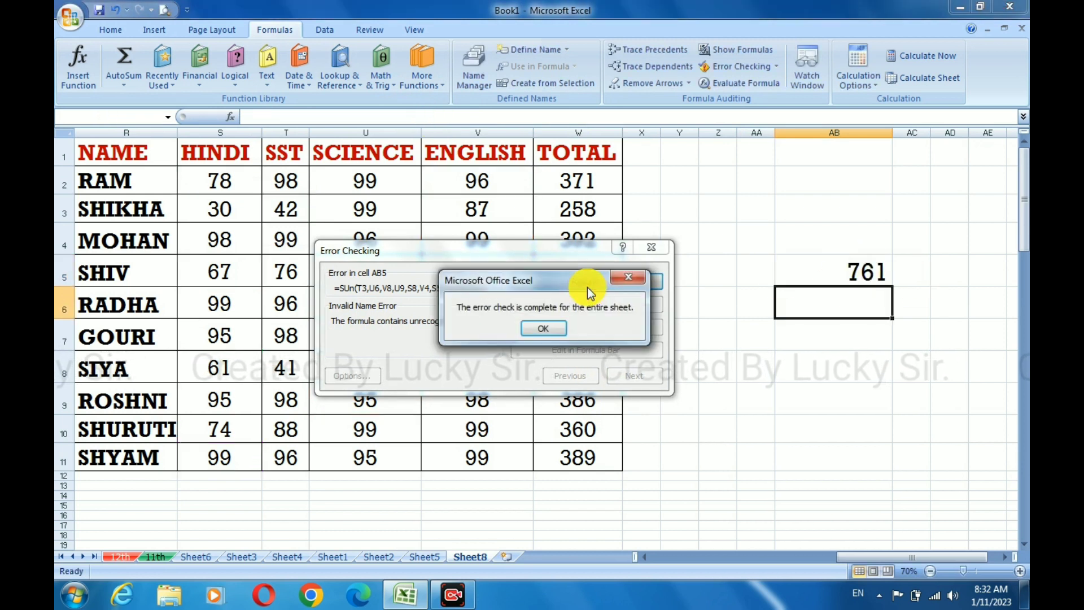
{"action": "left_click_drag", "start_coordinate": [587, 287], "coordinate": [711, 273]}
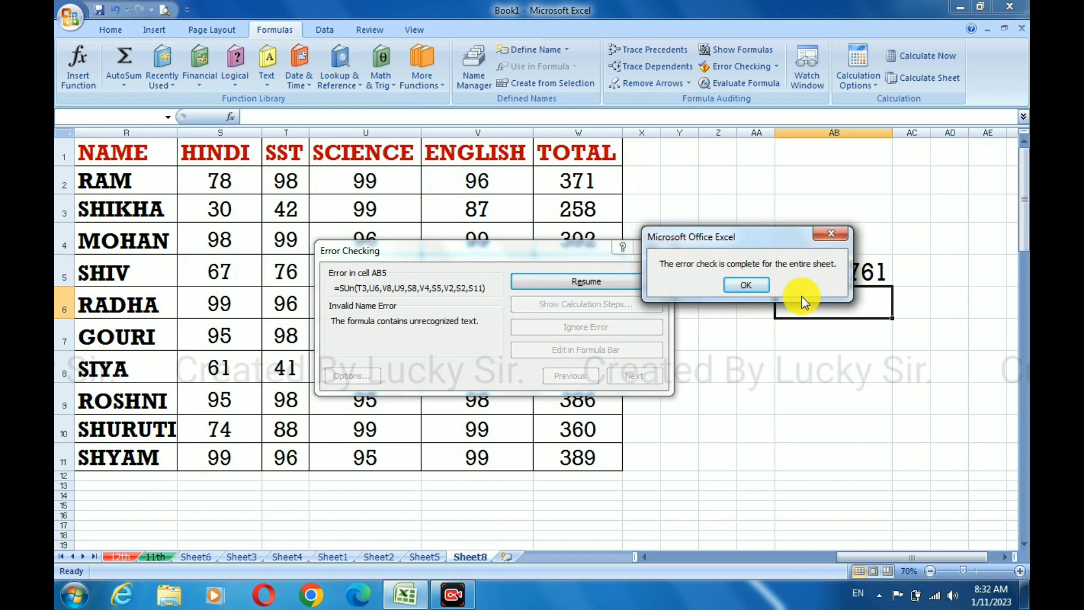
{"action": "left_click", "coordinate": [752, 286]}
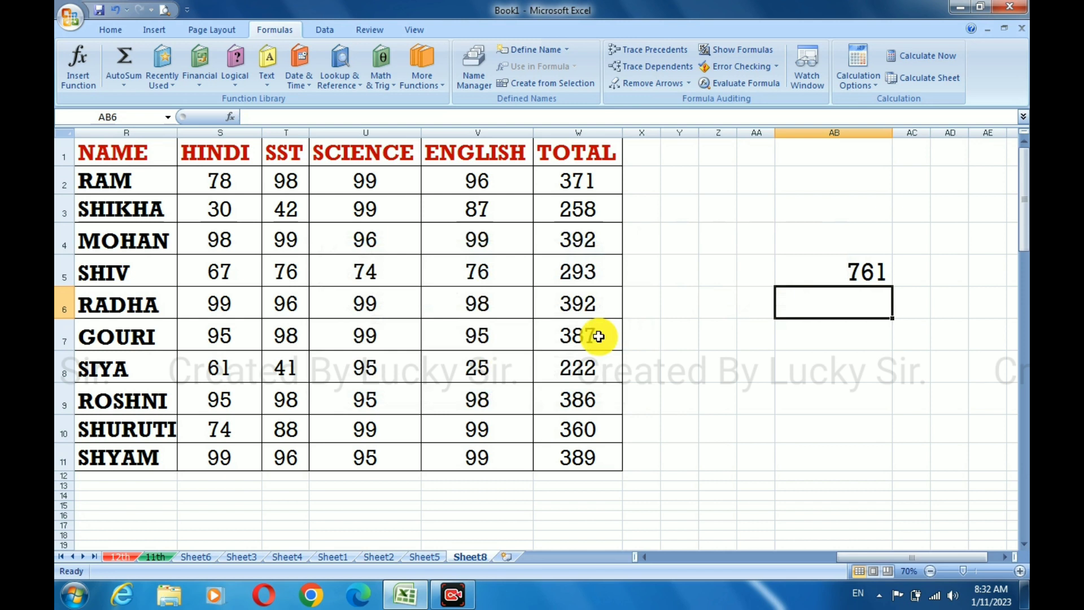
Step: Evaluate the total formula in W2 with Evaluate Formula, restart the evaluation once, and close the dialog
{"action": "left_click", "coordinate": [859, 271]}
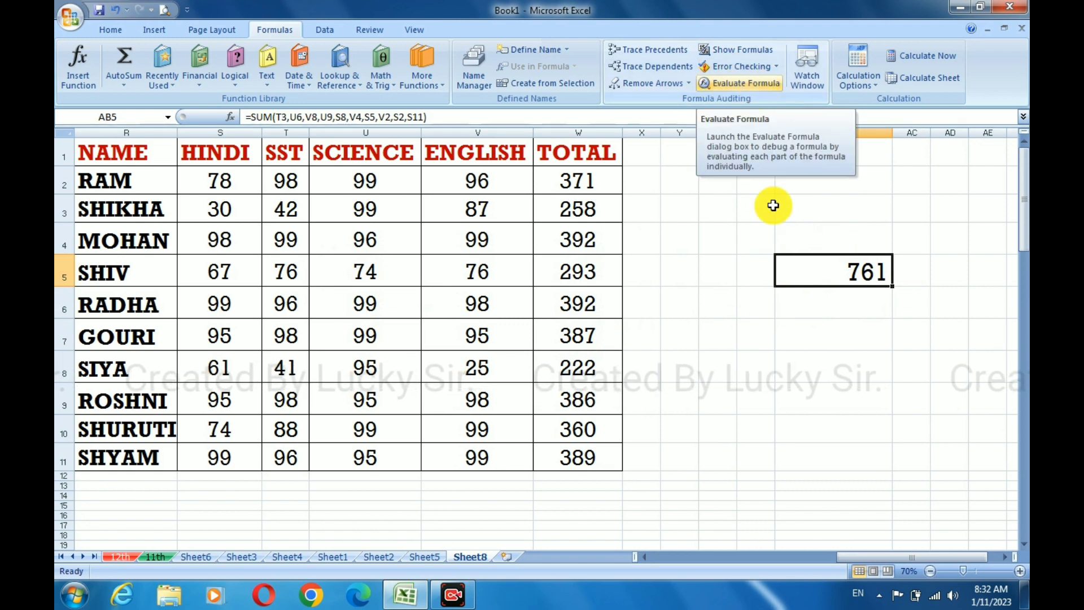
{"action": "left_click", "coordinate": [593, 185]}
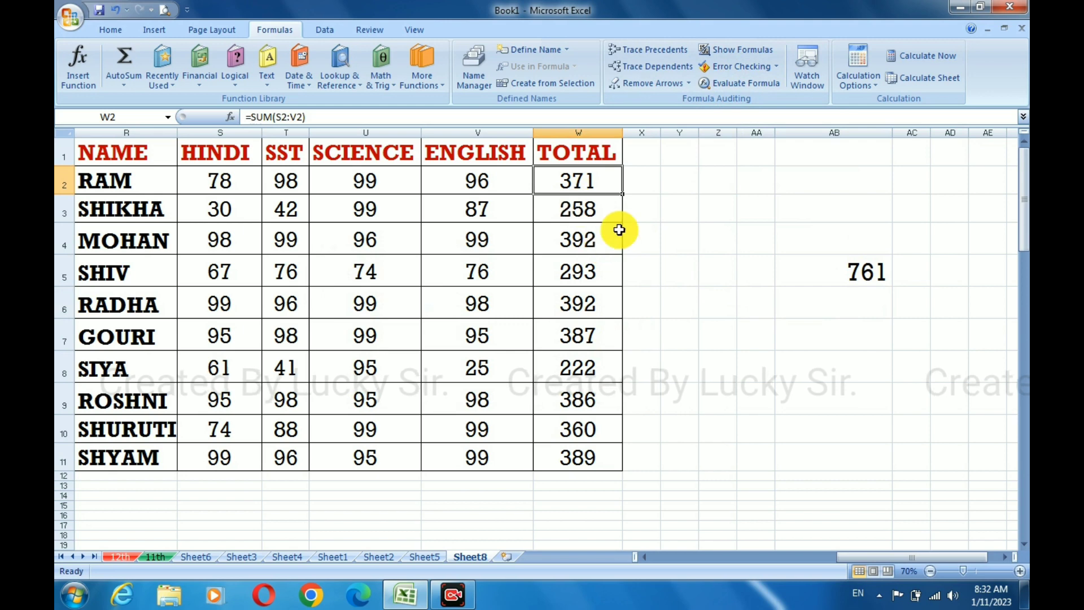
{"action": "left_click", "coordinate": [746, 86]}
{"action": "left_click_drag", "start_coordinate": [744, 128], "coordinate": [450, 248]}
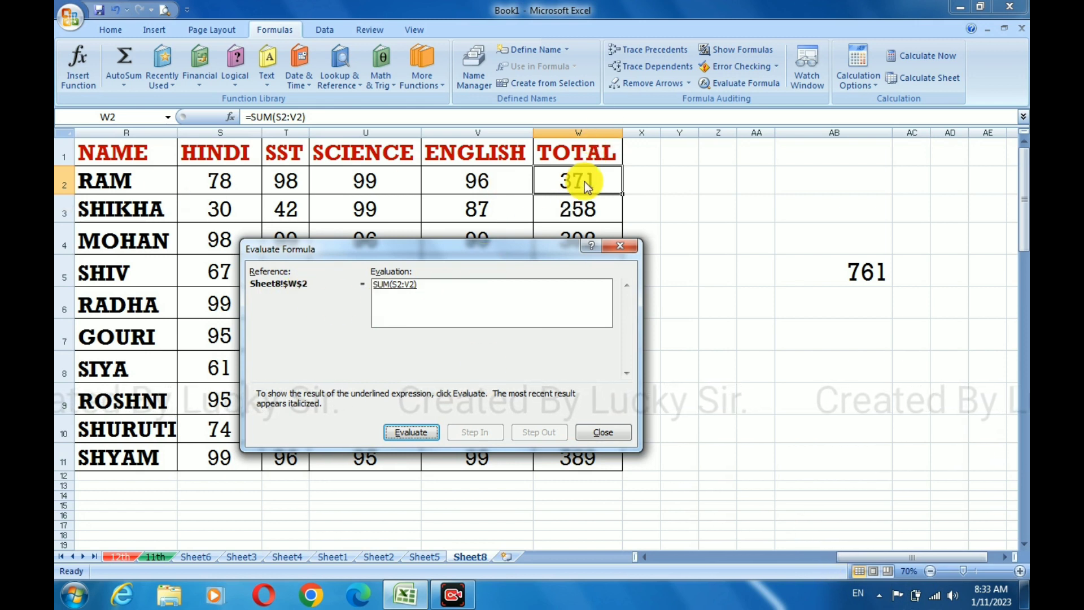
{"action": "left_click", "coordinate": [411, 432]}
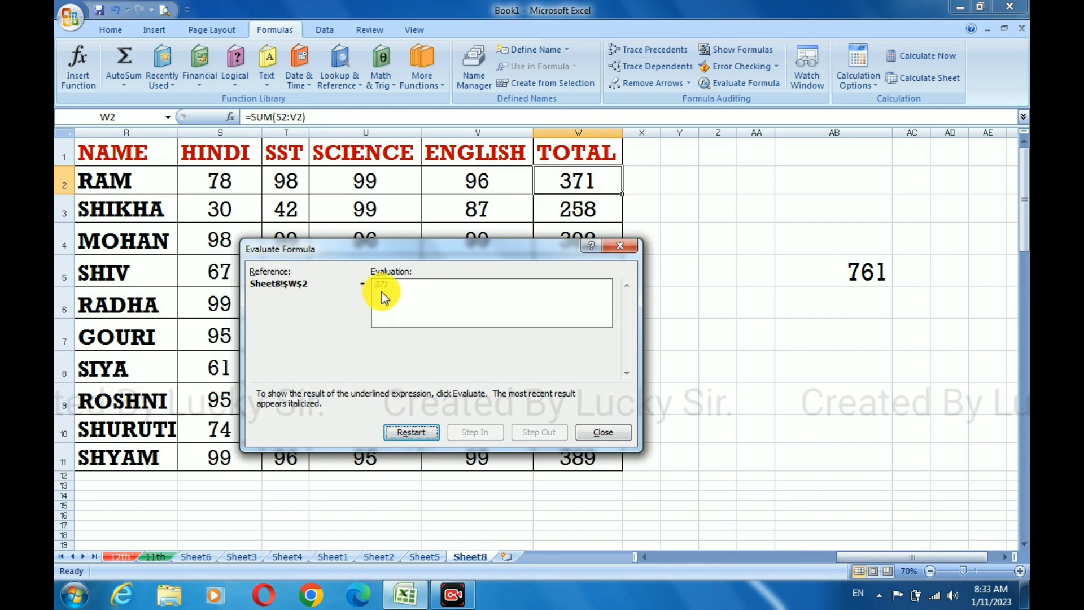
{"action": "left_click", "coordinate": [399, 434]}
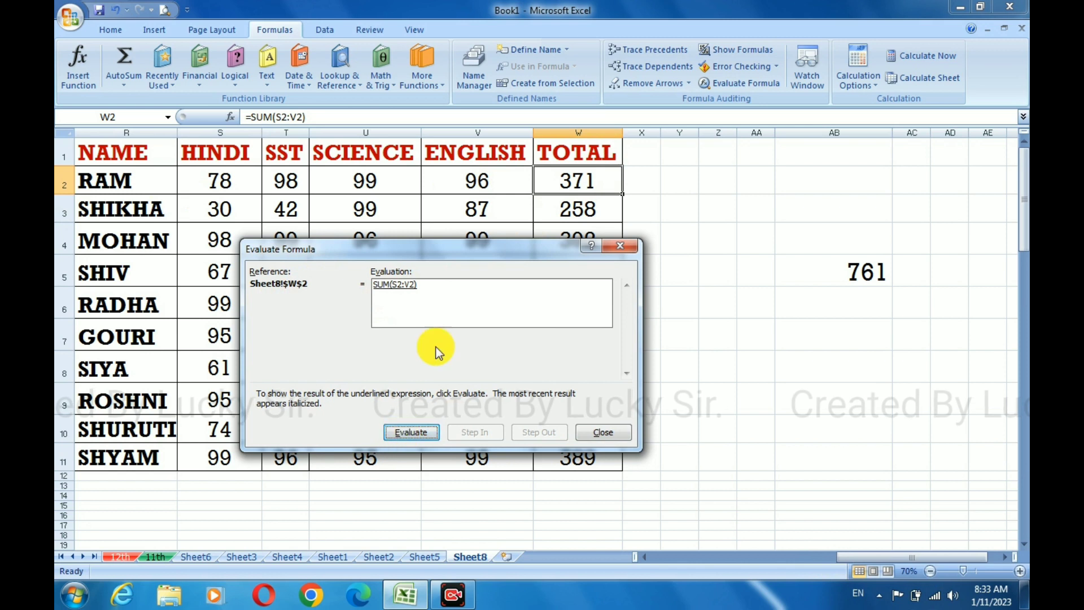
{"action": "left_click", "coordinate": [609, 432]}
Step: Inspect the SUM formula of AB5 in Evaluate Formula and close the dialog without evaluating it
{"action": "left_click", "coordinate": [859, 272]}
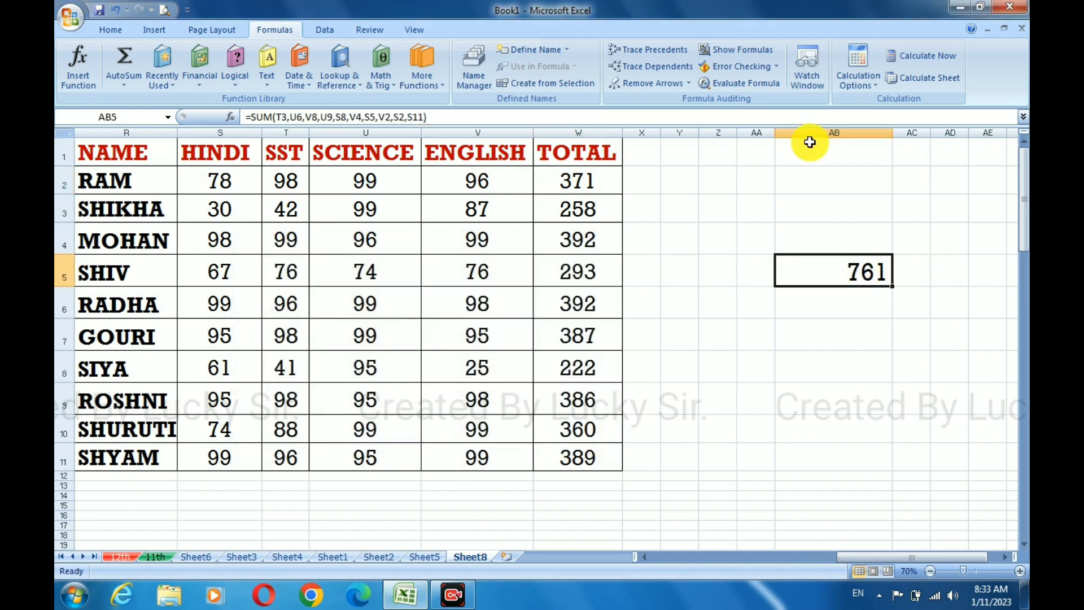
{"action": "left_click", "coordinate": [726, 83]}
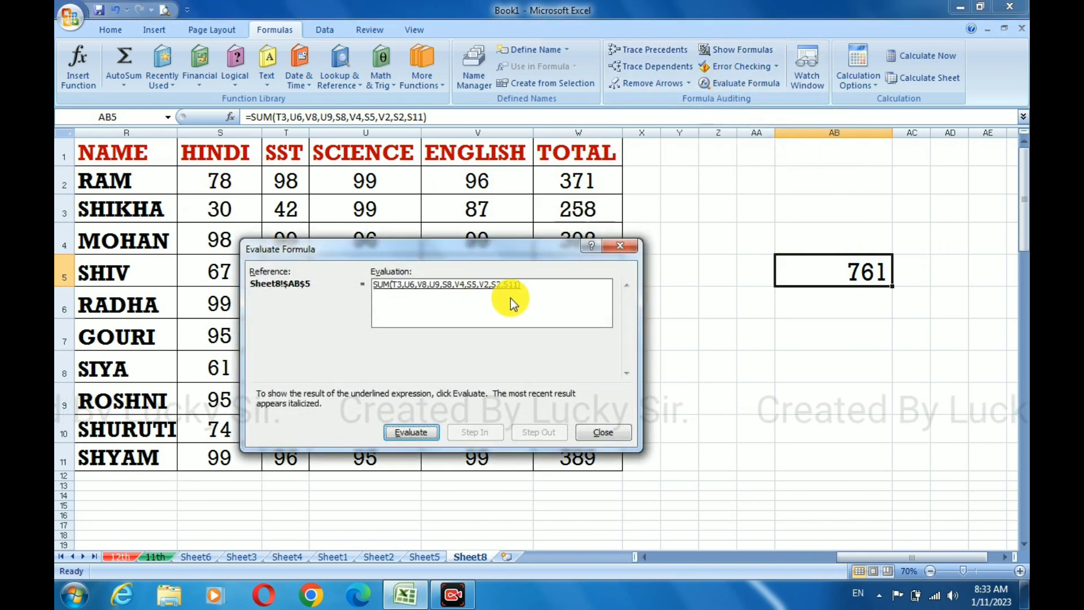
{"action": "left_click", "coordinate": [596, 432]}
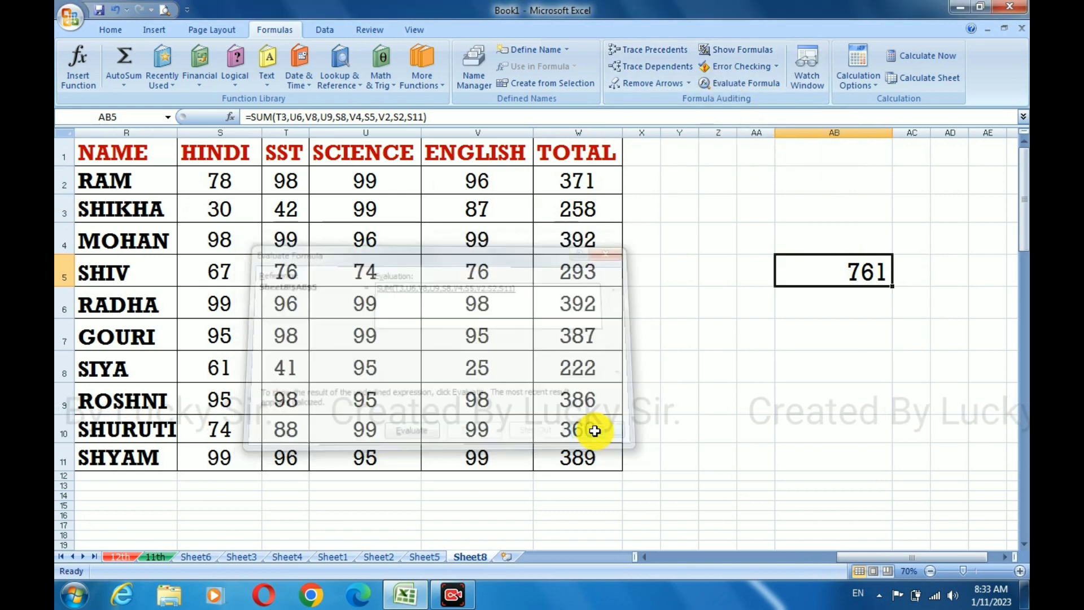
{"action": "left_click", "coordinate": [728, 263]}
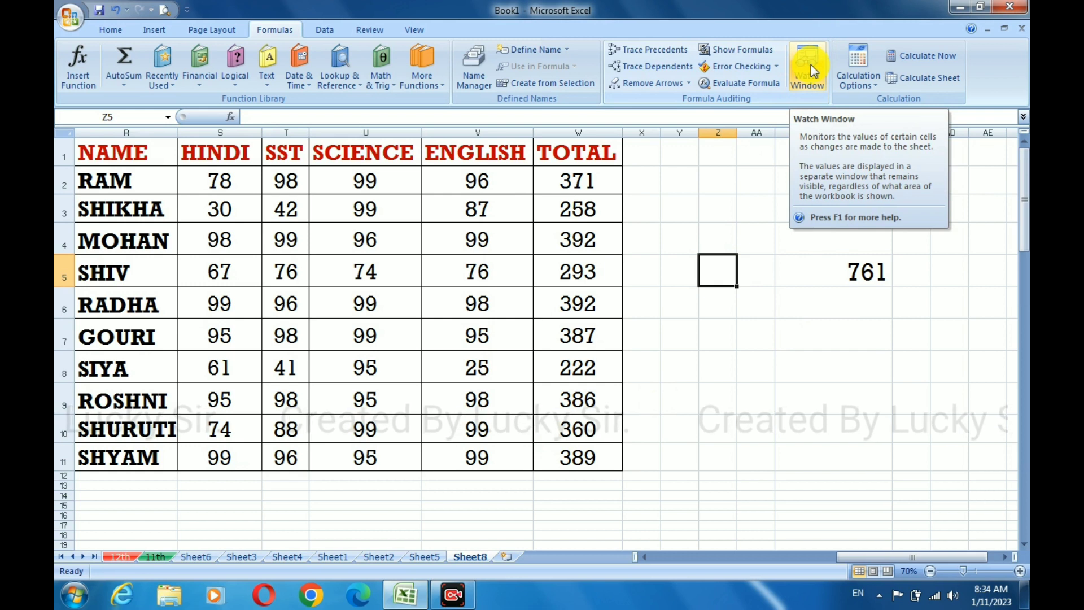
{"action": "left_click", "coordinate": [719, 206]}
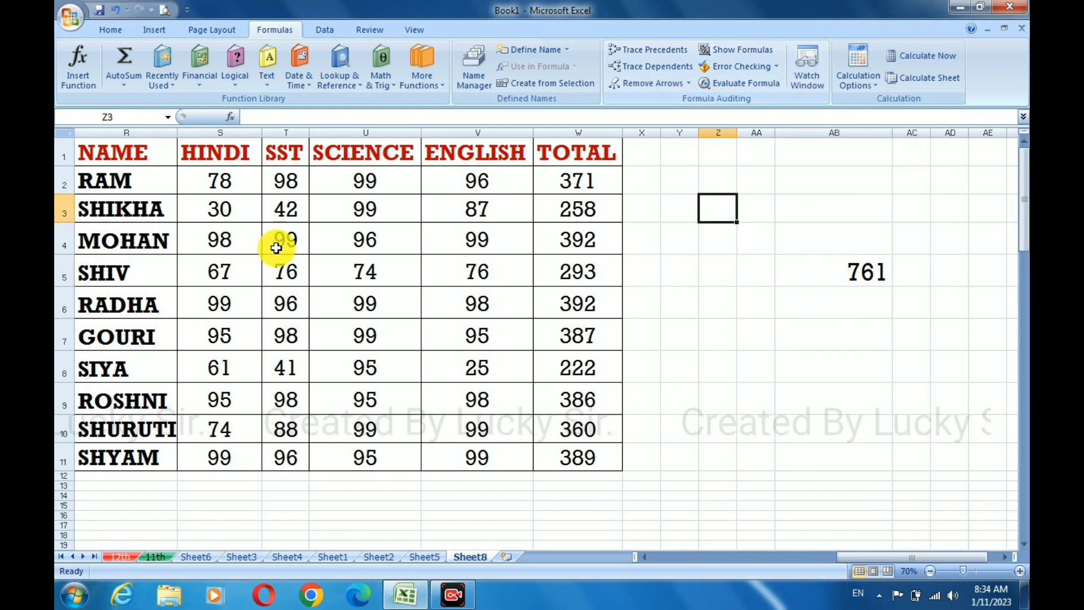
Step: Select the marks table R1:W11 and insert a new blank worksheet after Sheet8
{"action": "left_click_drag", "start_coordinate": [116, 158], "coordinate": [561, 464]}
{"action": "left_click", "coordinate": [506, 556]}
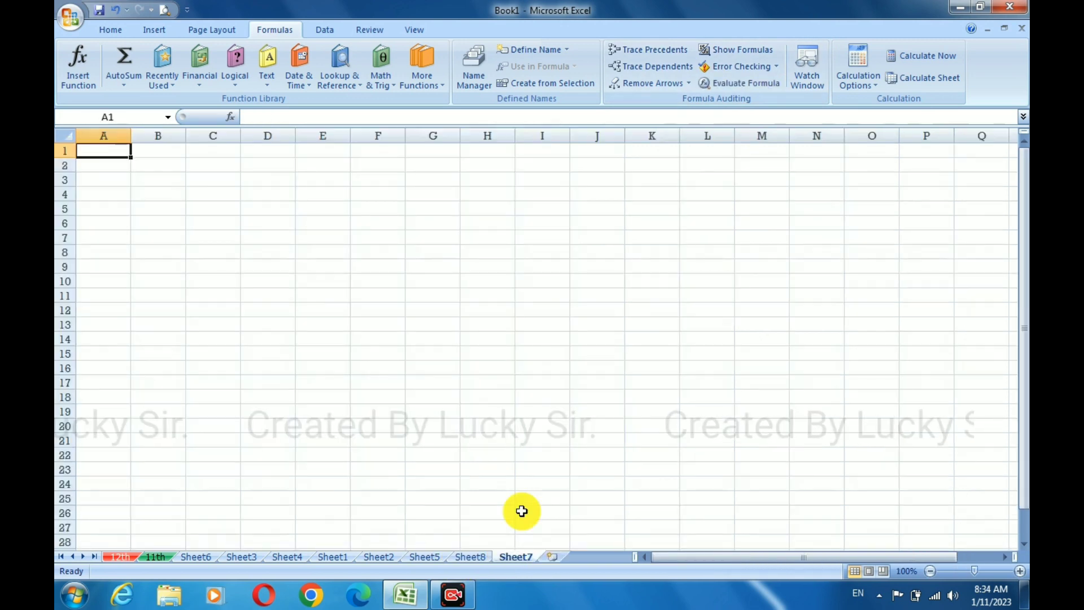
{"action": "left_click", "coordinate": [490, 325]}
{"action": "left_click", "coordinate": [373, 251]}
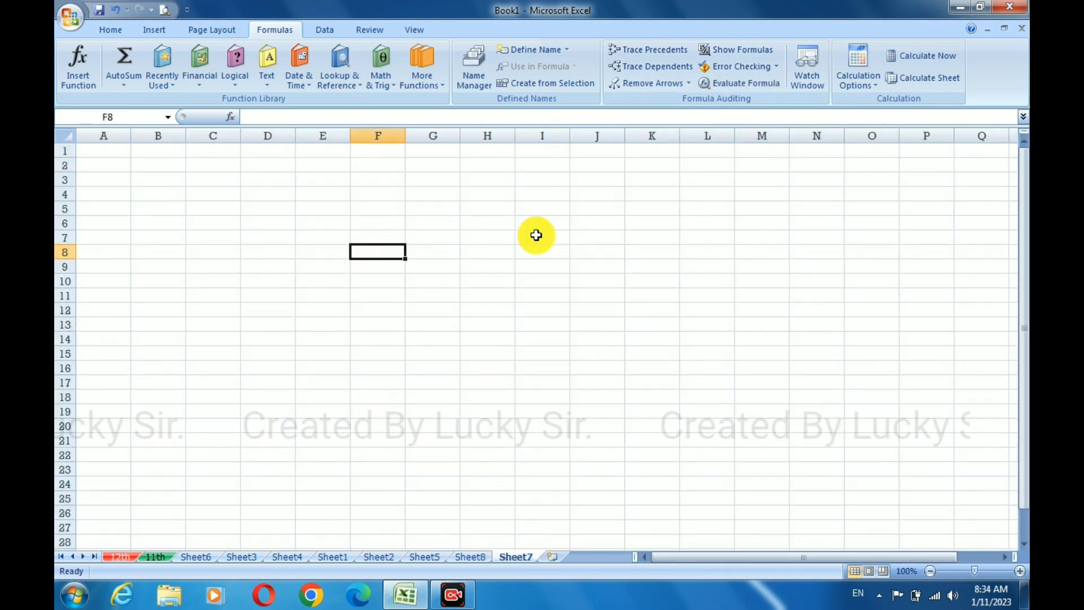
Step: Switch back and forth between the blank Sheet7 and Sheet8, ending on Sheet8 with the table deselected
{"action": "left_click", "coordinate": [481, 556]}
{"action": "left_click", "coordinate": [526, 555]}
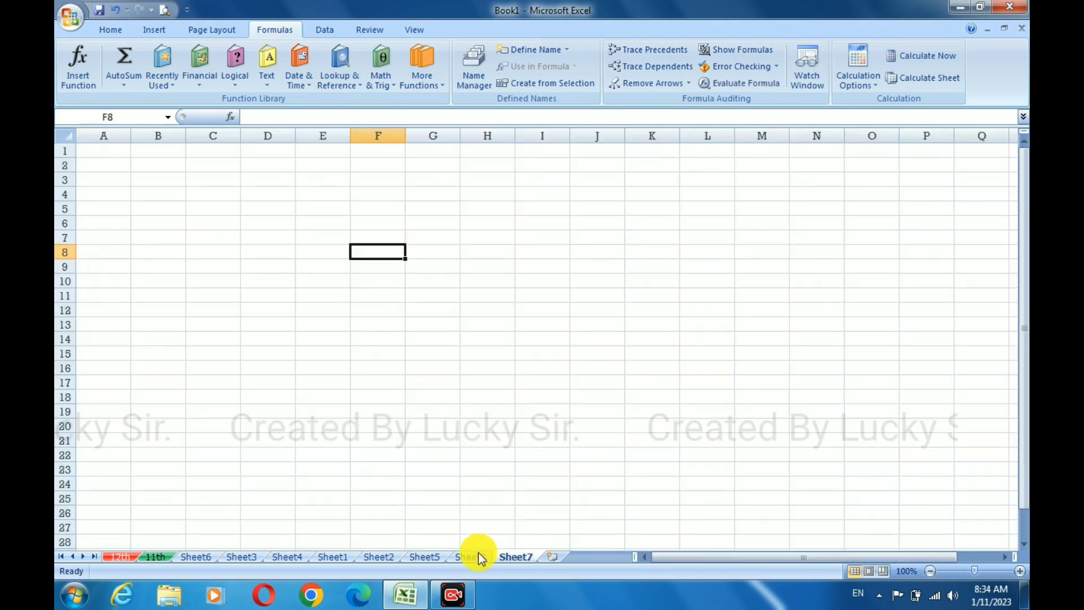
{"action": "left_click", "coordinate": [479, 556]}
{"action": "left_click", "coordinate": [512, 560]}
{"action": "left_click", "coordinate": [473, 557]}
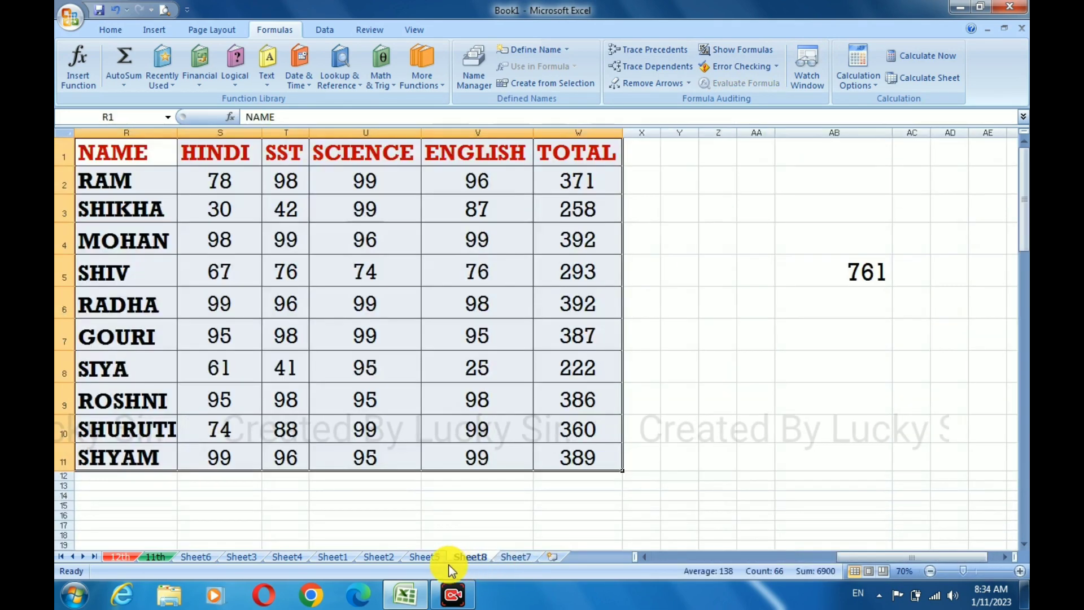
{"action": "left_click", "coordinate": [672, 310]}
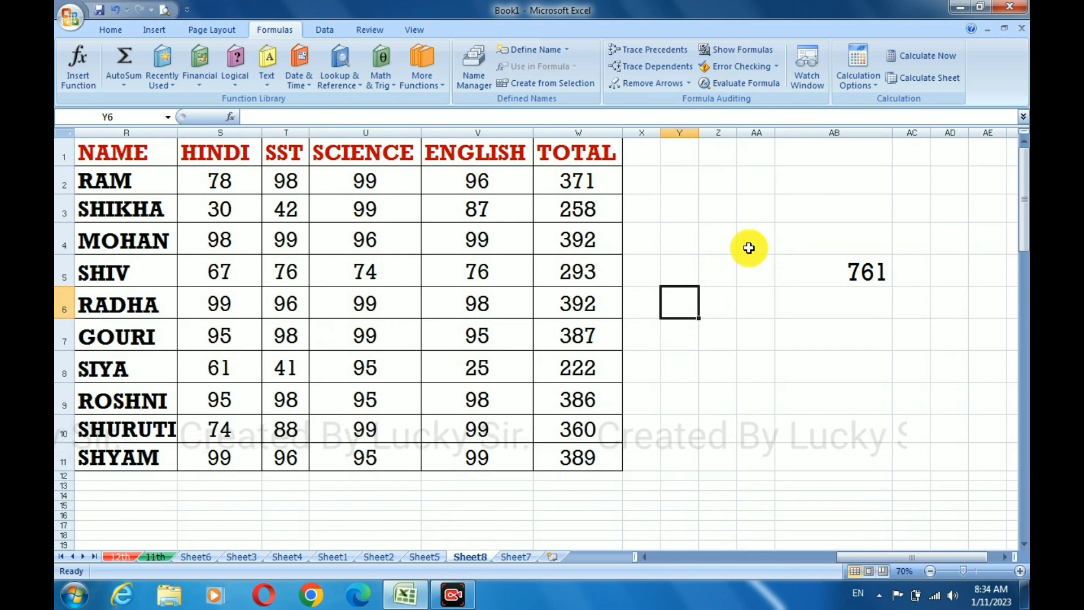
Step: Open the Watch Window beside the marks table and add a watch for the range R1:W11
{"action": "left_click_drag", "start_coordinate": [140, 164], "coordinate": [562, 459]}
{"action": "left_click", "coordinate": [805, 91]}
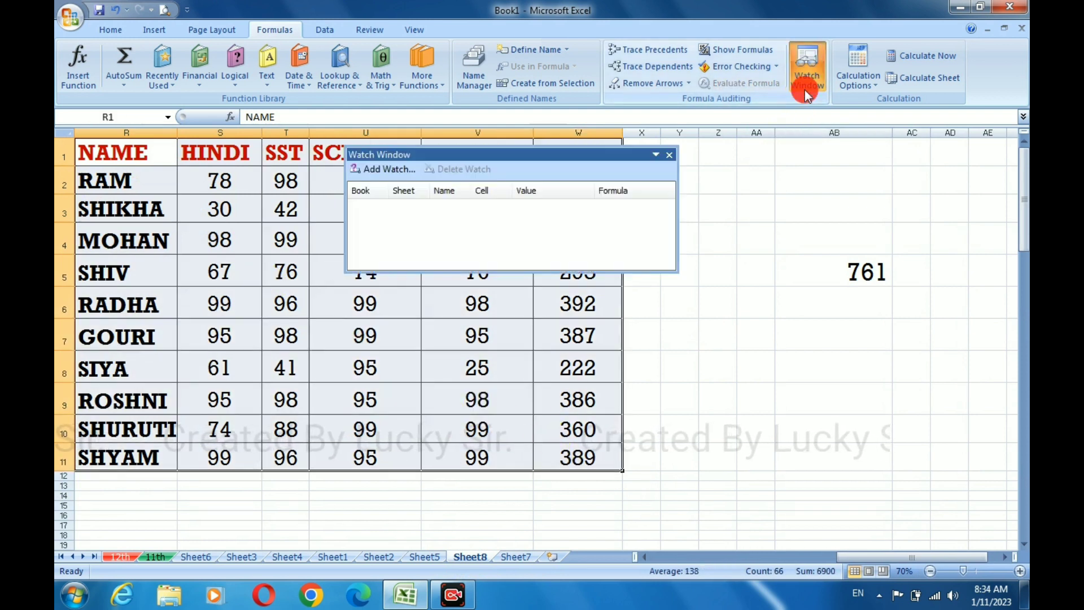
{"action": "left_click_drag", "start_coordinate": [646, 164], "coordinate": [825, 159]}
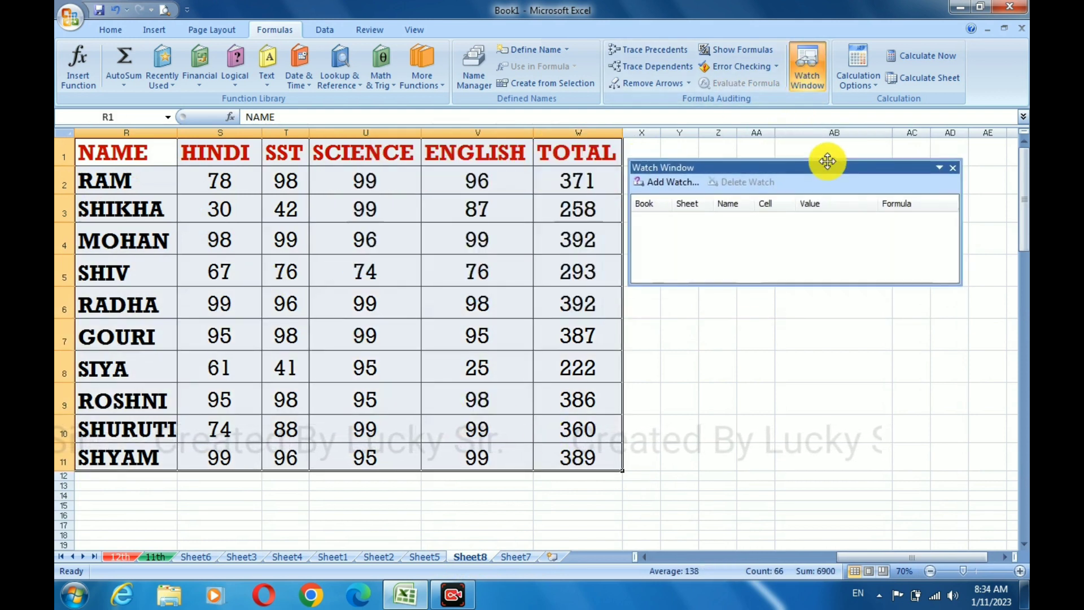
{"action": "left_click", "coordinate": [668, 182]}
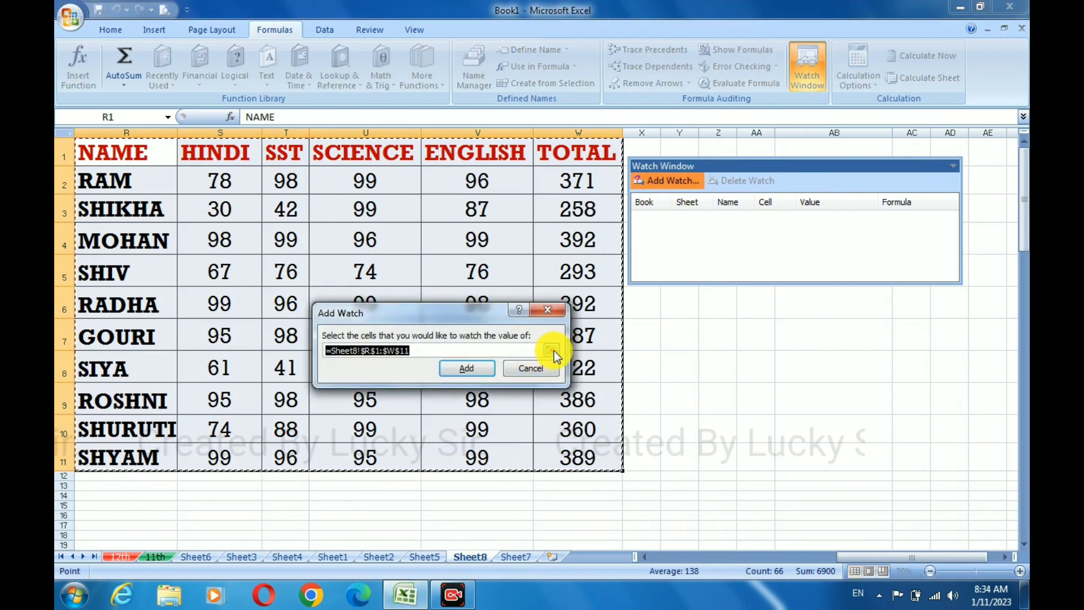
{"action": "left_click", "coordinate": [468, 370]}
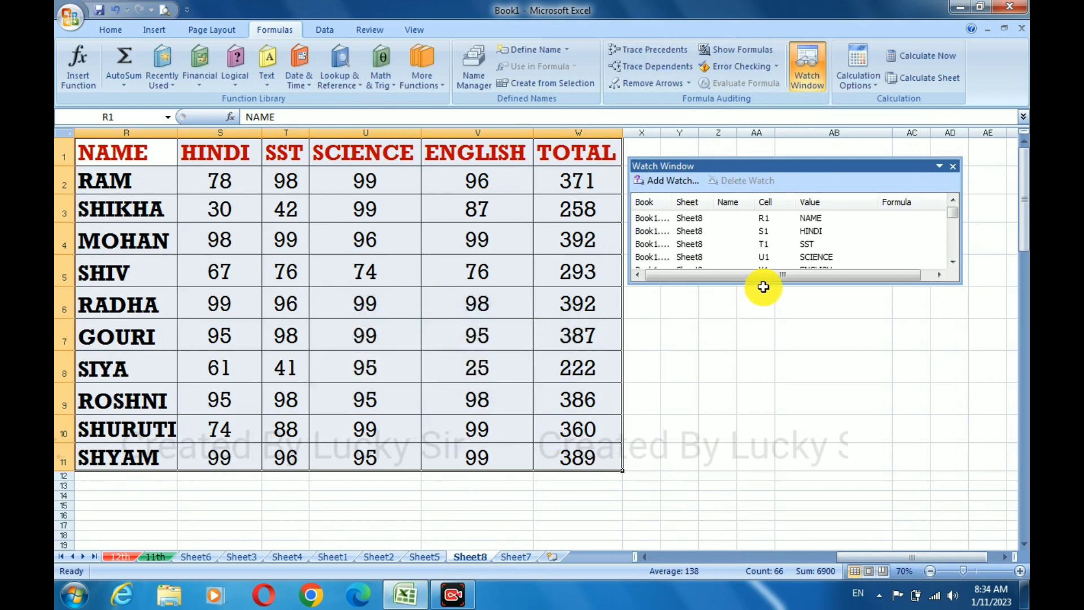
Step: Enlarge the Watch Window downward and place it in the empty area beside the marks table
{"action": "left_click_drag", "start_coordinate": [763, 284], "coordinate": [782, 468]}
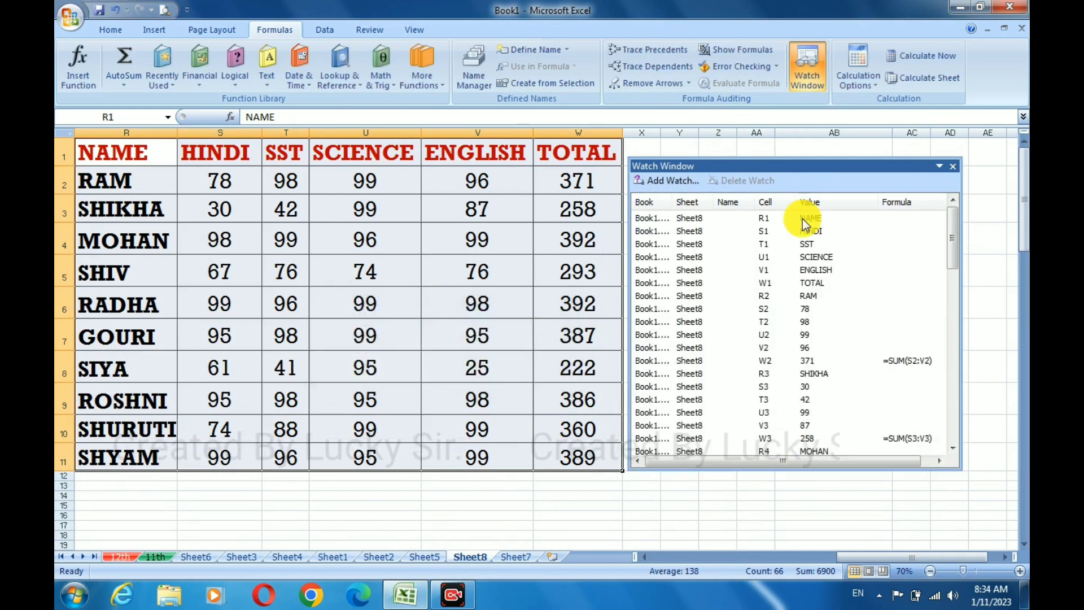
{"action": "mouse_move", "coordinate": [797, 168]}
{"action": "left_mouse_down"}
{"action": "mouse_move", "coordinate": [786, 85]}
{"action": "mouse_move", "coordinate": [794, 277]}
{"action": "mouse_move", "coordinate": [815, 159]}
{"action": "left_mouse_up"}
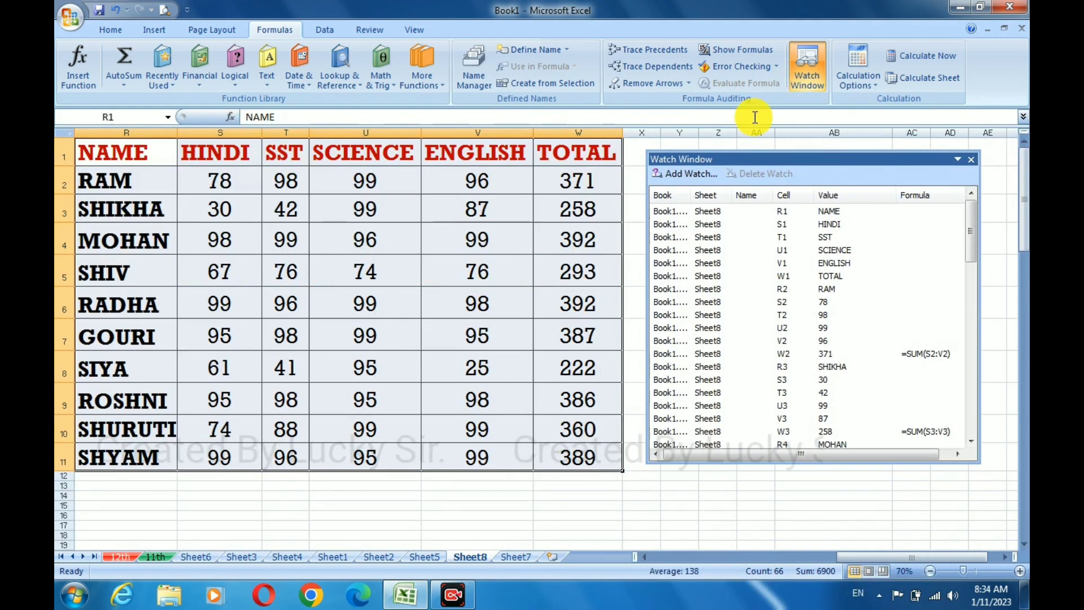
{"action": "left_click_drag", "start_coordinate": [796, 464], "coordinate": [816, 534]}
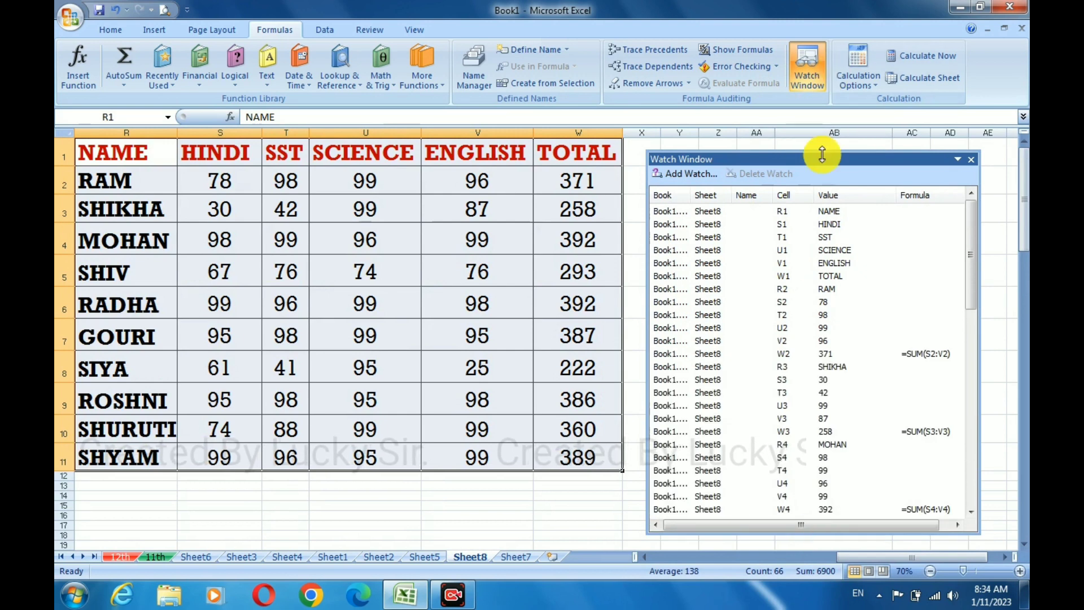
{"action": "left_click_drag", "start_coordinate": [815, 163], "coordinate": [818, 159]}
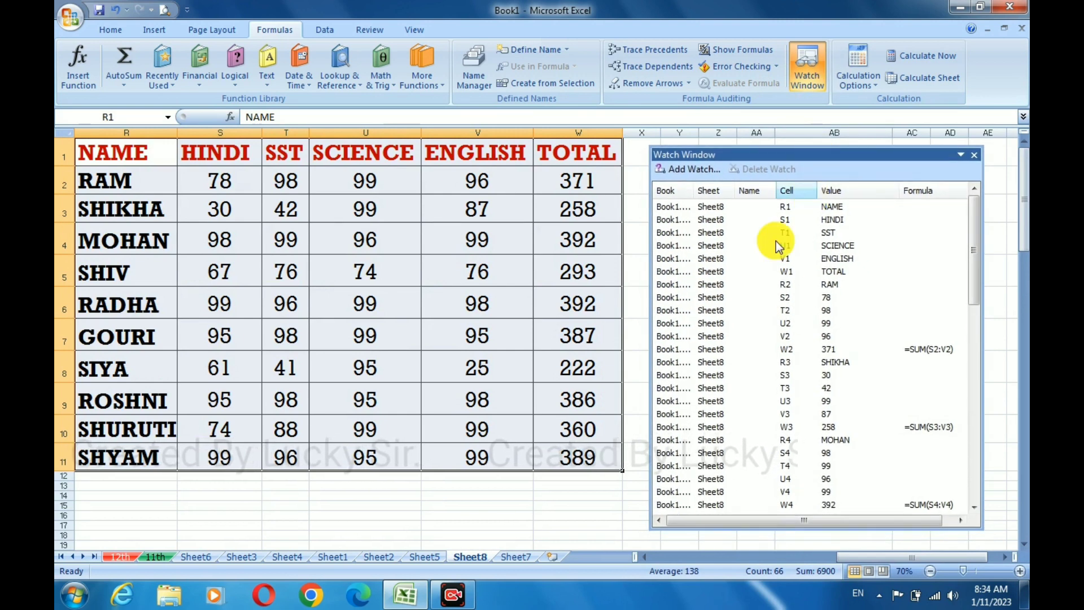
Step: Select the S2 watch and look through the list of watched cells and their formulas
{"action": "left_click", "coordinate": [796, 299]}
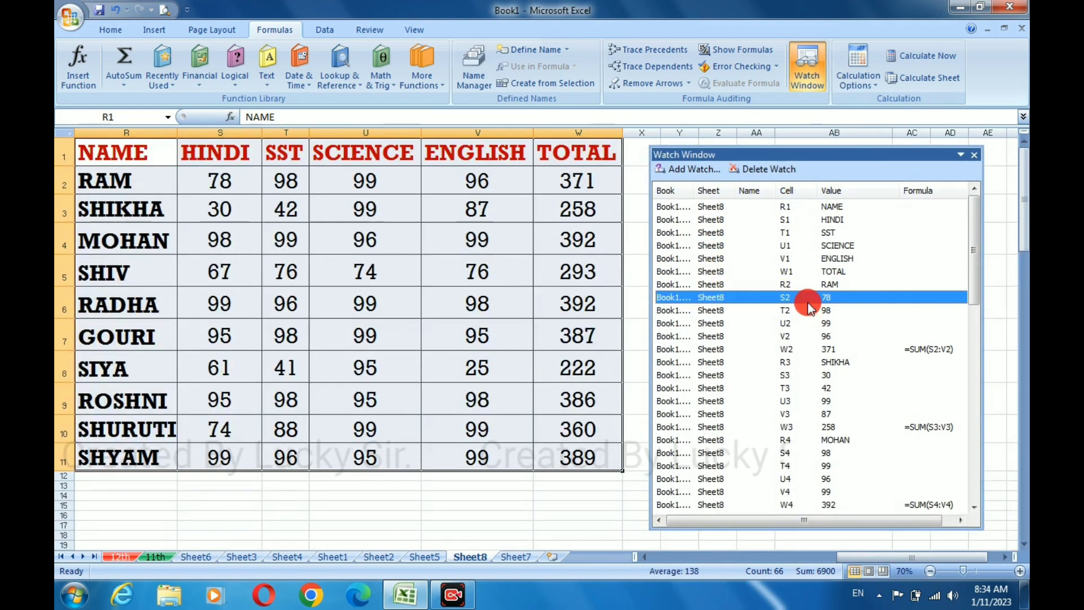
{"action": "scroll", "coordinate": [807, 305], "scroll_direction": "down", "scroll_amount": 4}
{"action": "scroll", "coordinate": [808, 308], "scroll_direction": "down", "scroll_amount": 5}
{"action": "scroll", "coordinate": [808, 308], "scroll_direction": "up", "scroll_amount": 9}
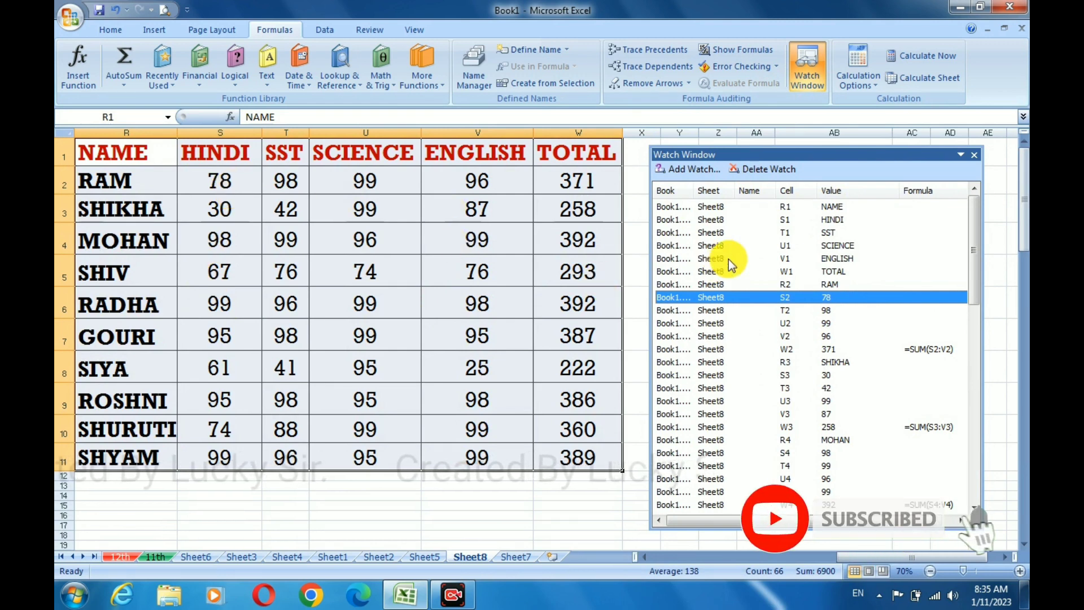
Step: Switch repeatedly between Sheet7 and Sheet8 to compare the Watch Window on both sheets, ending on Sheet7
{"action": "left_click", "coordinate": [524, 556]}
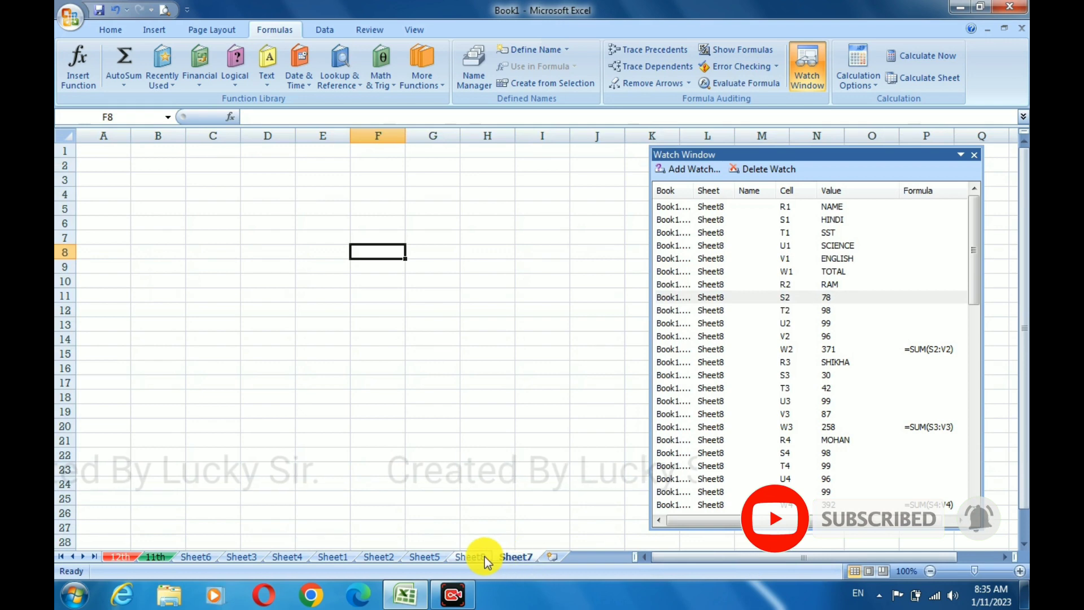
{"action": "left_click", "coordinate": [480, 556]}
{"action": "left_click", "coordinate": [510, 556]}
{"action": "left_click", "coordinate": [480, 556]}
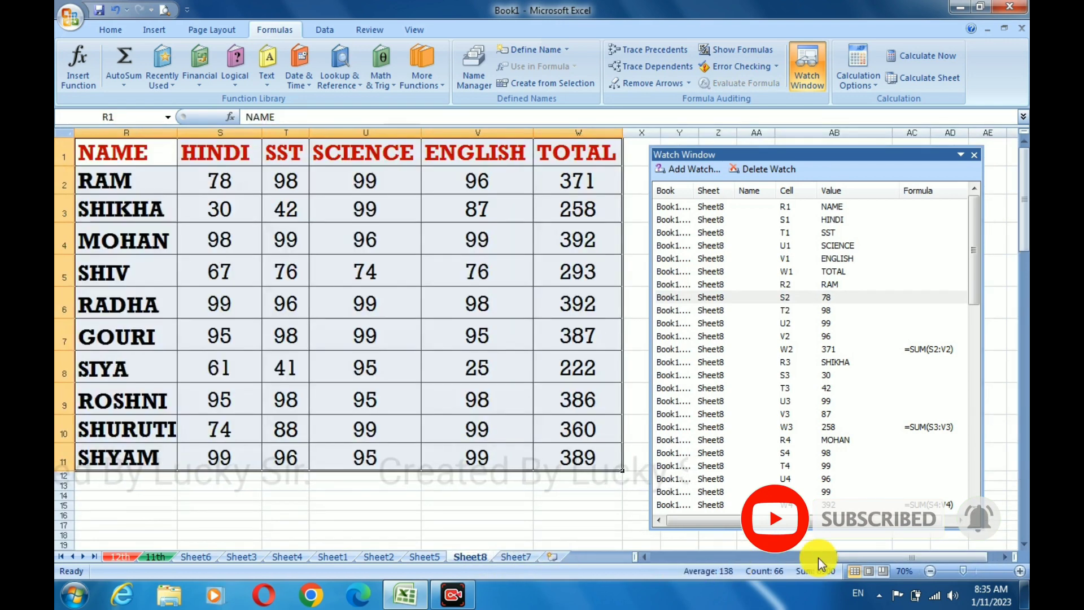
{"action": "left_click", "coordinate": [515, 558]}
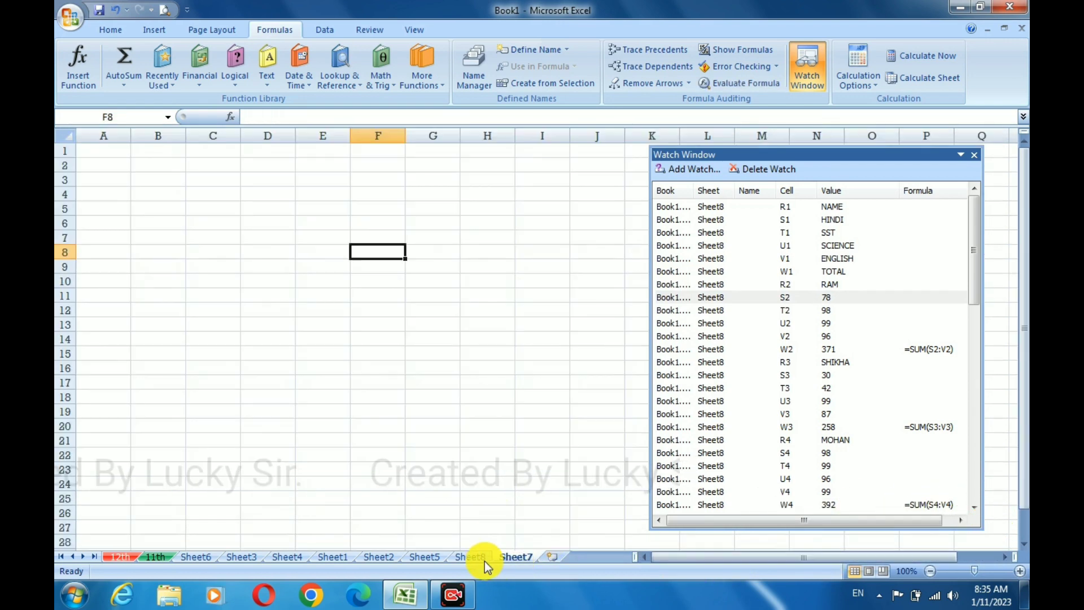
{"action": "left_click", "coordinate": [479, 558]}
{"action": "left_click", "coordinate": [506, 557]}
{"action": "left_click", "coordinate": [480, 558]}
{"action": "left_click", "coordinate": [505, 557]}
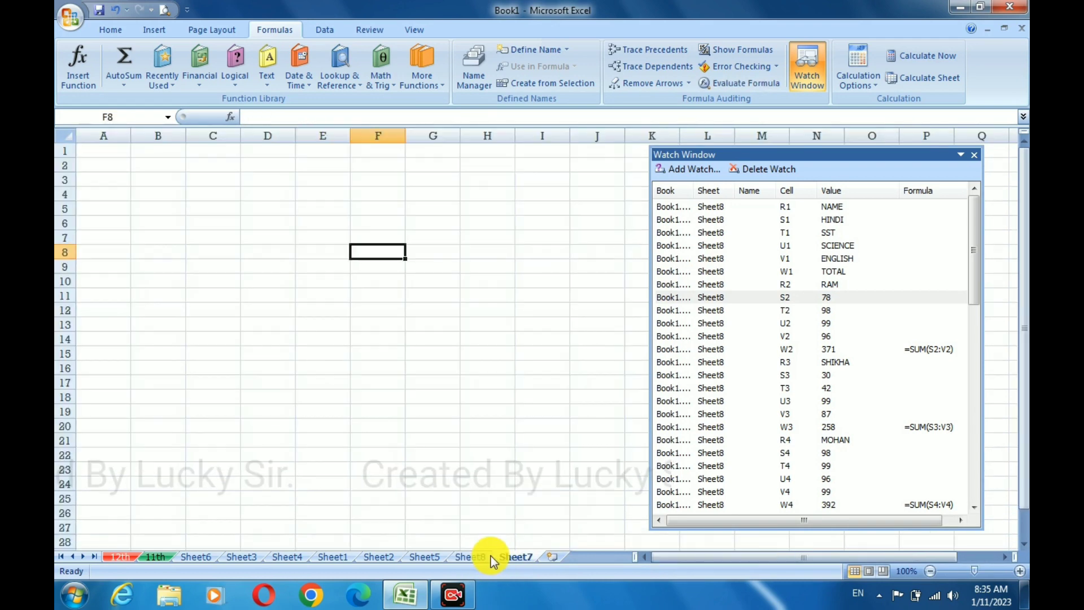
{"action": "left_click", "coordinate": [112, 153]}
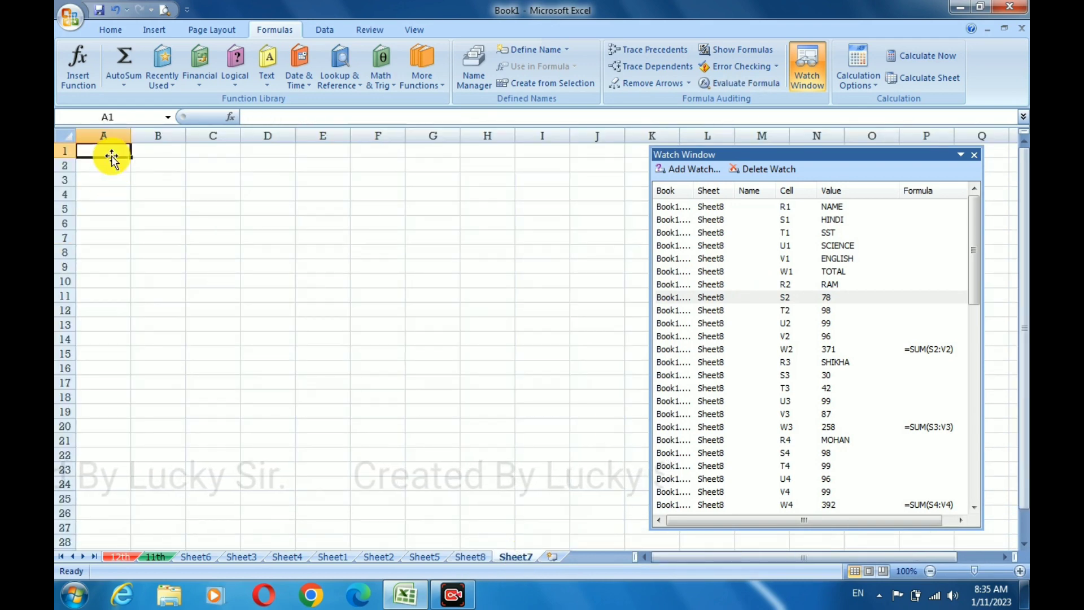
{"action": "left_click", "coordinate": [114, 182]}
{"action": "left_click", "coordinate": [198, 180]}
{"action": "left_click_drag", "start_coordinate": [180, 238], "coordinate": [229, 240]}
{"action": "left_click", "coordinate": [339, 253]}
{"action": "left_click", "coordinate": [481, 294]}
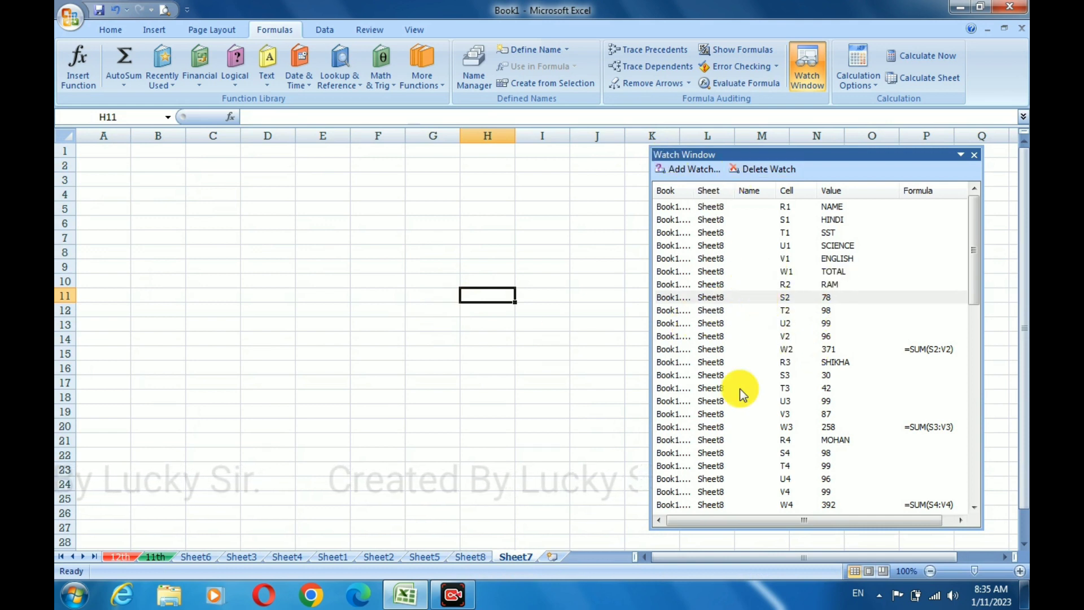
Step: Delete the watches on cells W3, S3 and T3 from the Watch Window
{"action": "left_click", "coordinate": [716, 348]}
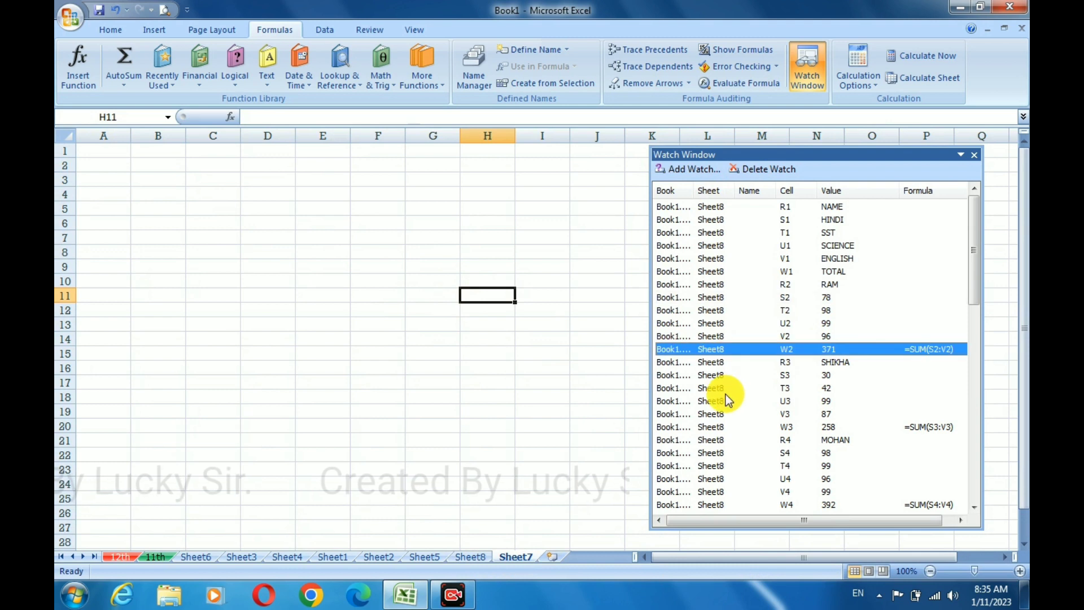
{"action": "scroll", "coordinate": [726, 394], "scroll_direction": "down", "scroll_amount": 1}
{"action": "left_click", "coordinate": [729, 389]}
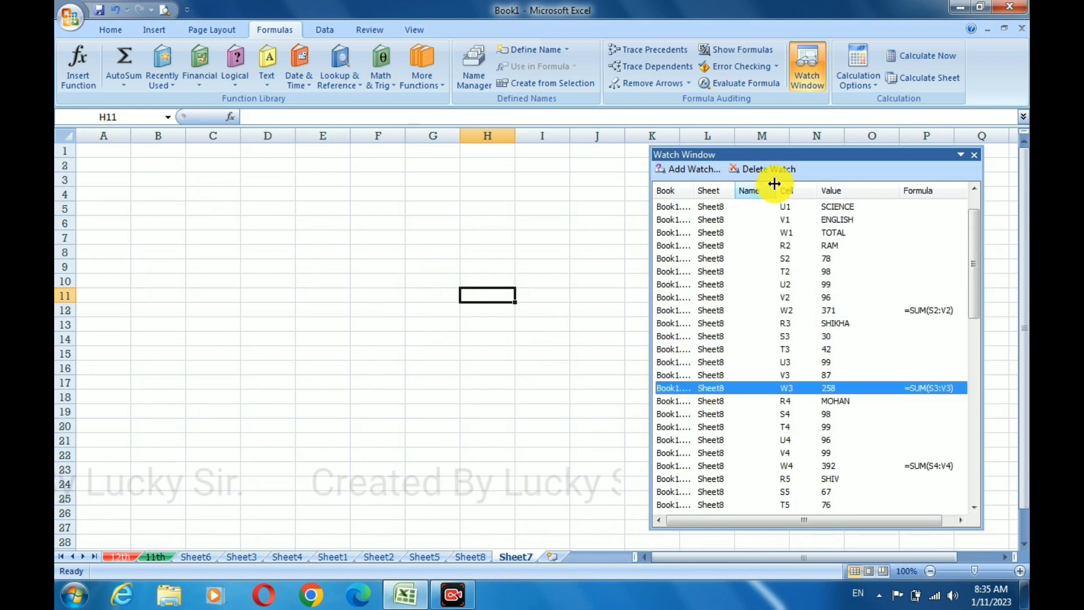
{"action": "left_click", "coordinate": [776, 172]}
{"action": "left_click", "coordinate": [713, 336]}
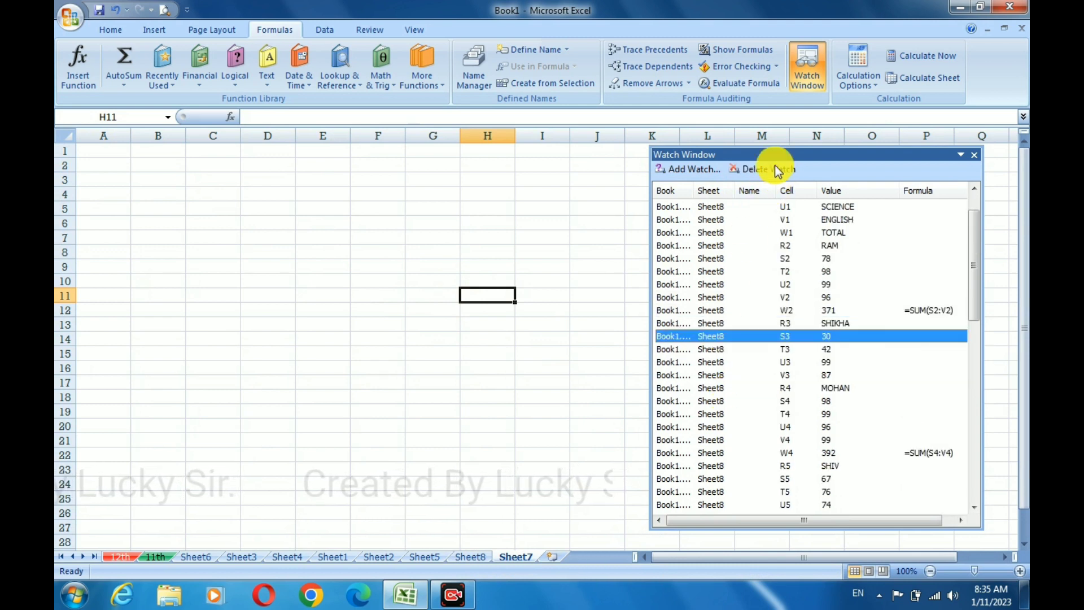
{"action": "left_click", "coordinate": [775, 169]}
{"action": "left_click", "coordinate": [700, 336]}
{"action": "left_click", "coordinate": [763, 170]}
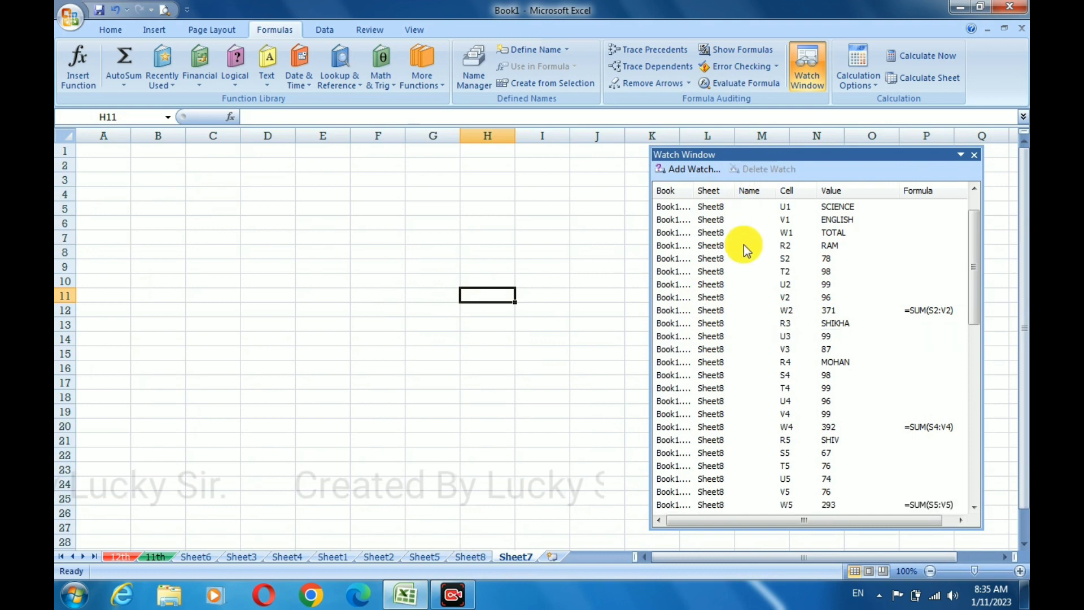
Step: Delete the block of watches from cell R1 through cell R4 in the Watch Window
{"action": "left_click", "coordinate": [723, 207]}
{"action": "scroll", "coordinate": [880, 243], "scroll_direction": "up", "scroll_amount": 1}
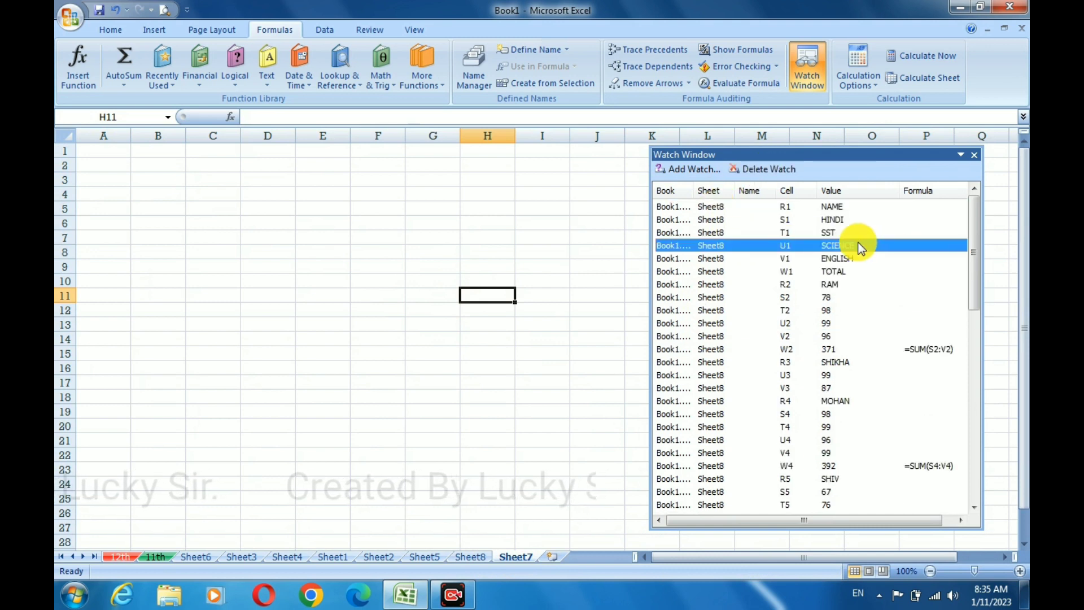
{"action": "left_click", "coordinate": [711, 207]}
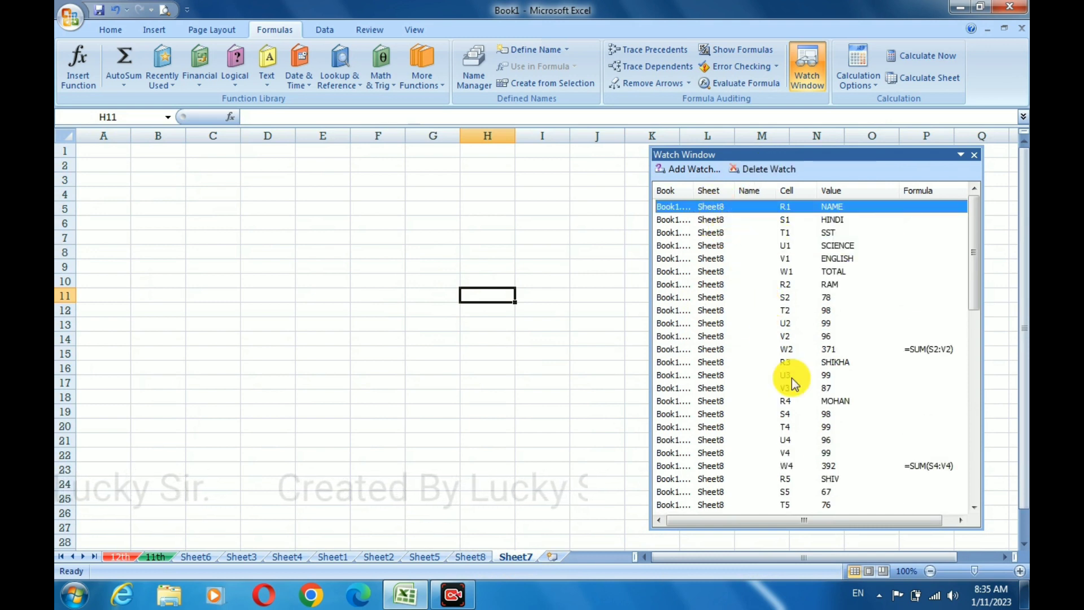
{"action": "left_click", "coordinate": [756, 403], "text": "shift"}
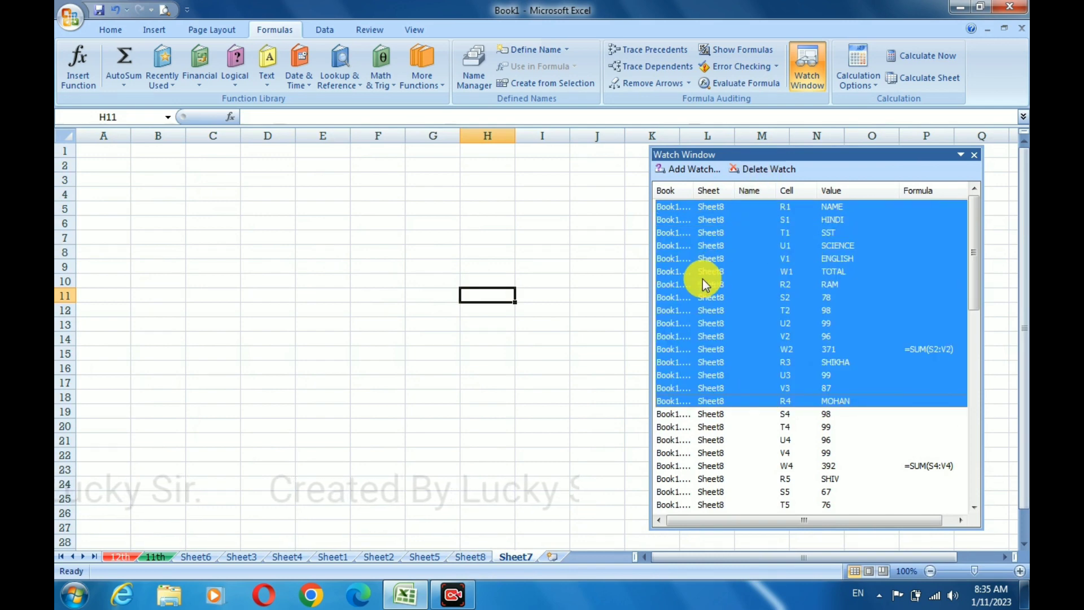
{"action": "left_click", "coordinate": [757, 174]}
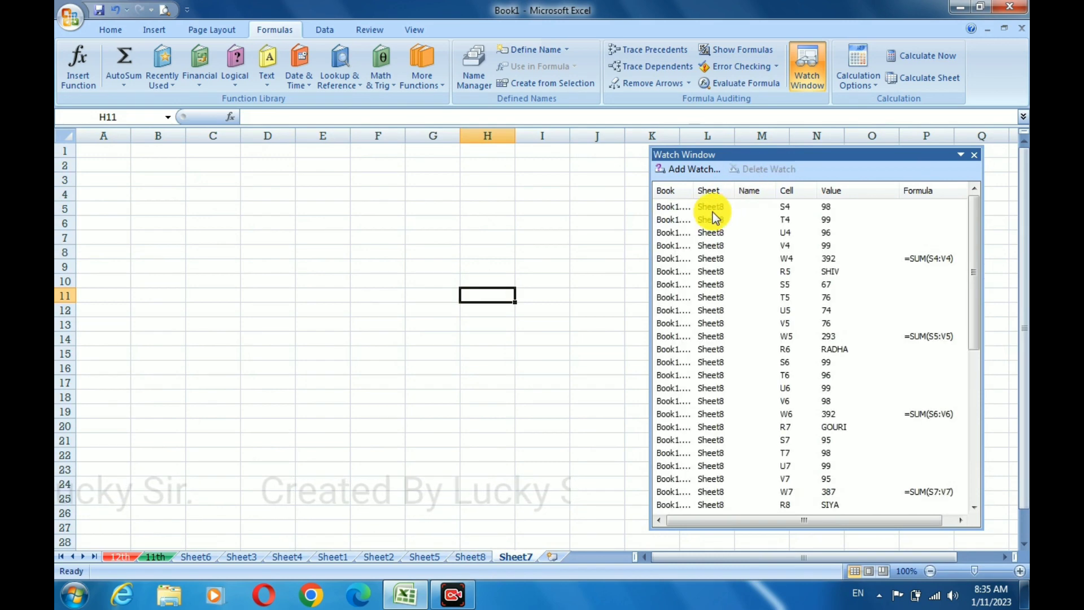
Step: Delete the next block of watches, from cell S4 through cell W7
{"action": "left_click", "coordinate": [709, 206]}
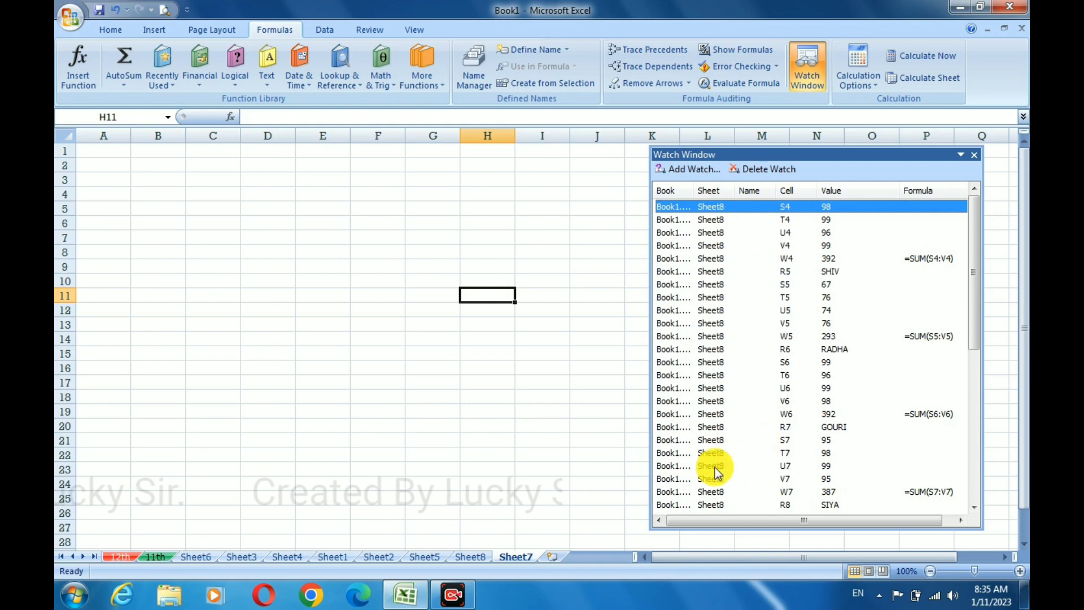
{"action": "left_click", "coordinate": [717, 492], "text": "shift"}
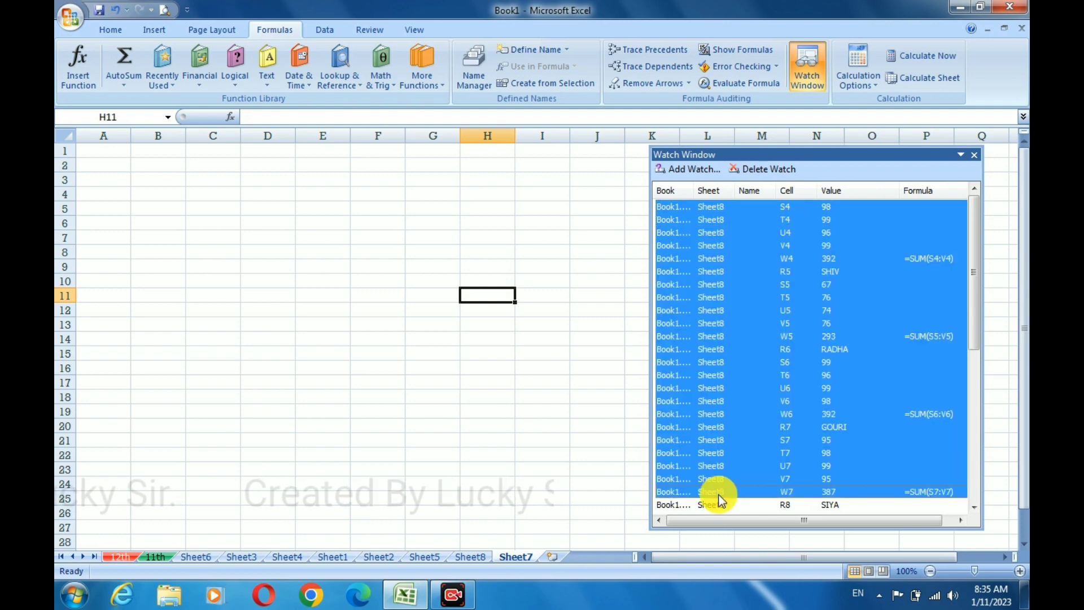
{"action": "left_click", "coordinate": [766, 168]}
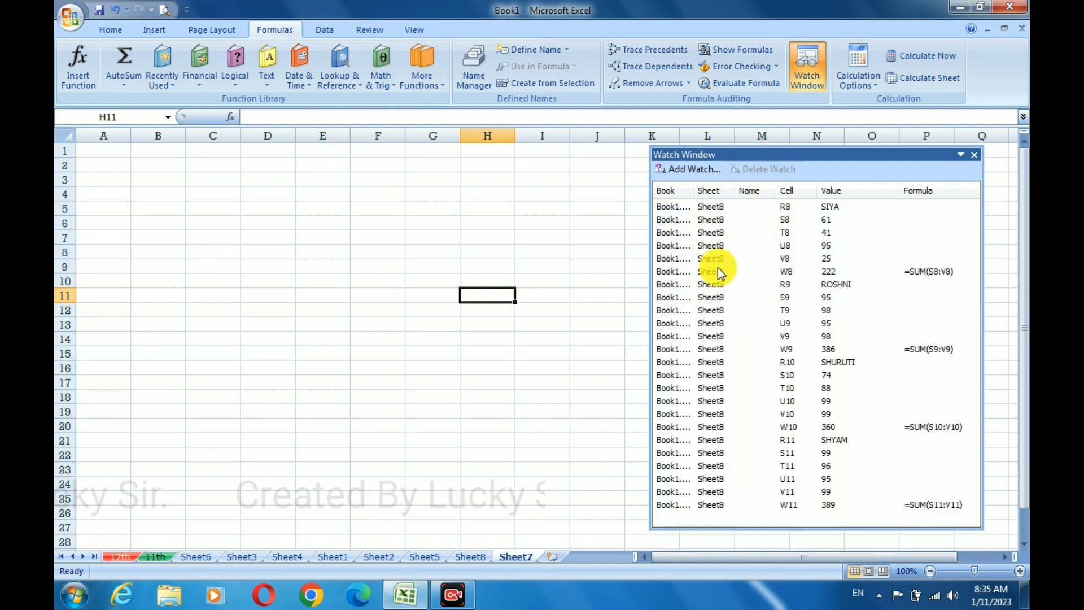
Step: Delete all remaining watches, cells R8 through V11 together and W11 separately, to empty the Watch Window
{"action": "left_click", "coordinate": [700, 208]}
{"action": "left_click", "coordinate": [729, 497], "text": "shift"}
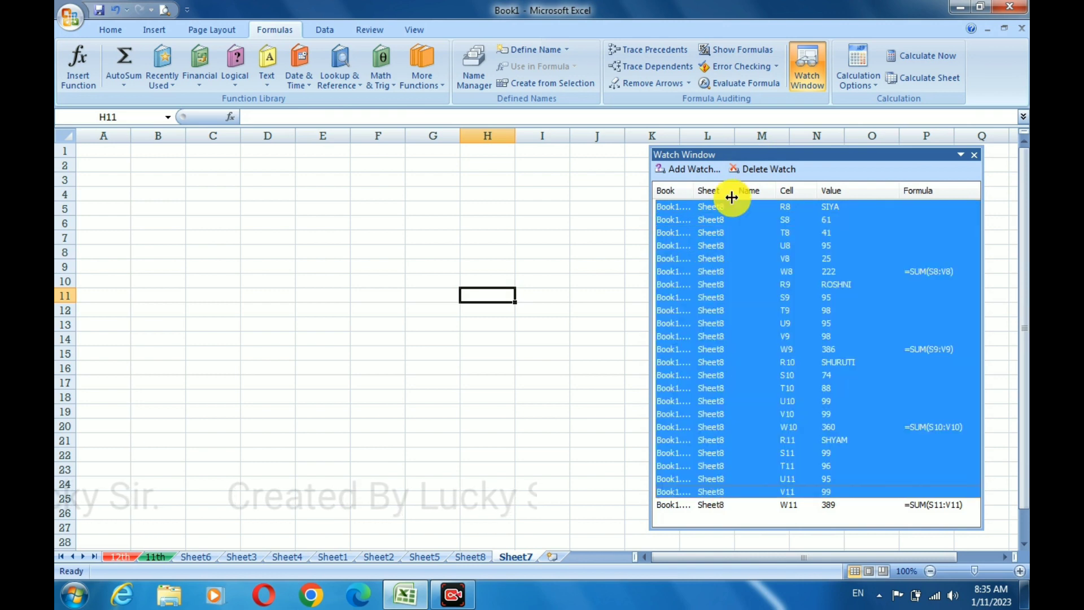
{"action": "left_click", "coordinate": [776, 168]}
{"action": "left_click", "coordinate": [711, 208]}
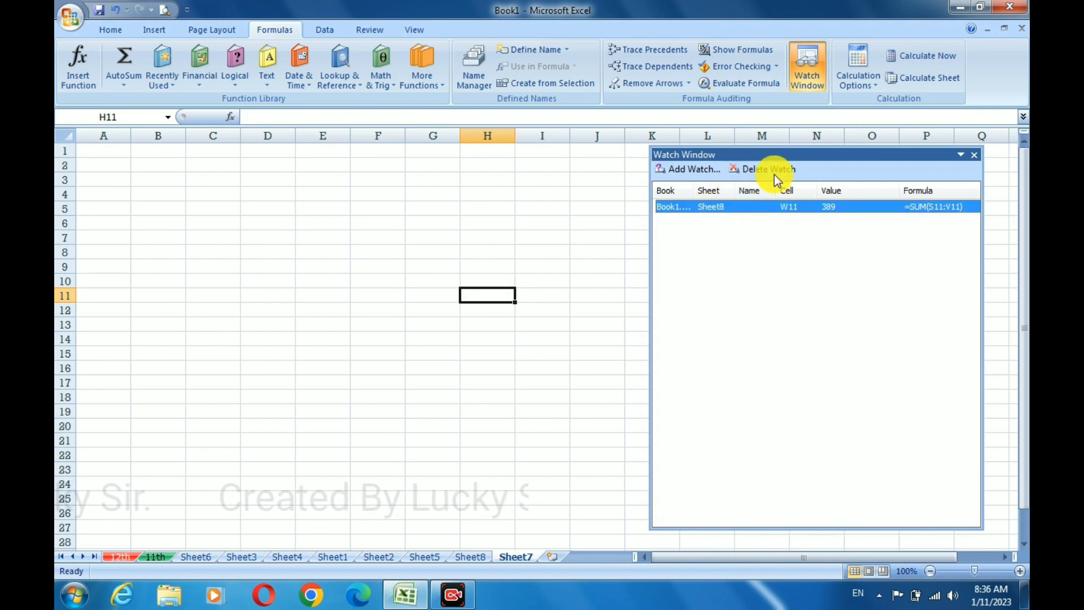
{"action": "left_click", "coordinate": [768, 169]}
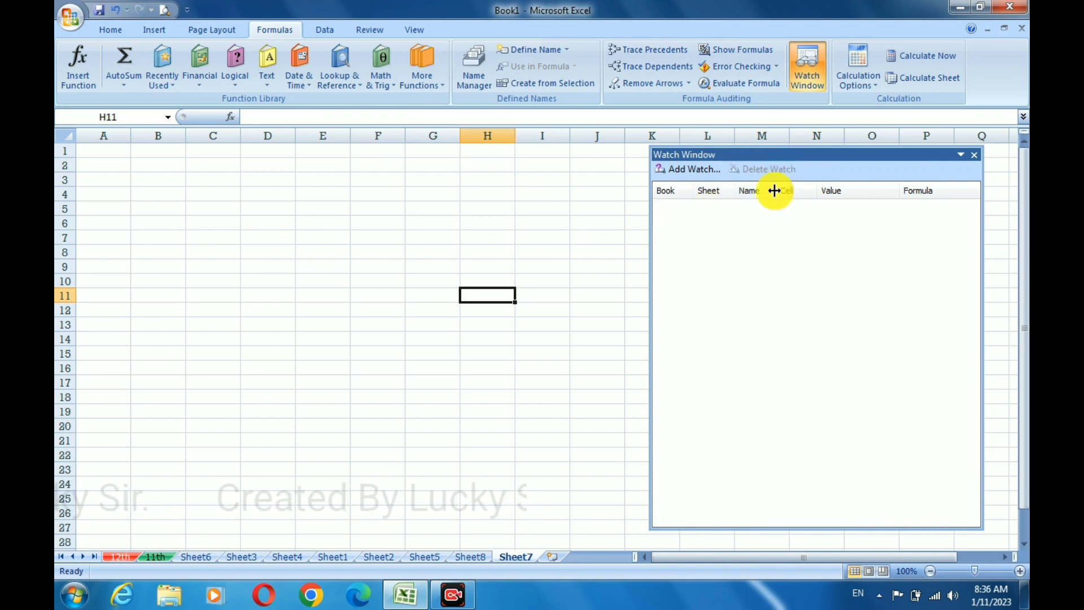
Step: Close the Watch Window and return to the marks table on Sheet8
{"action": "left_click", "coordinate": [973, 155]}
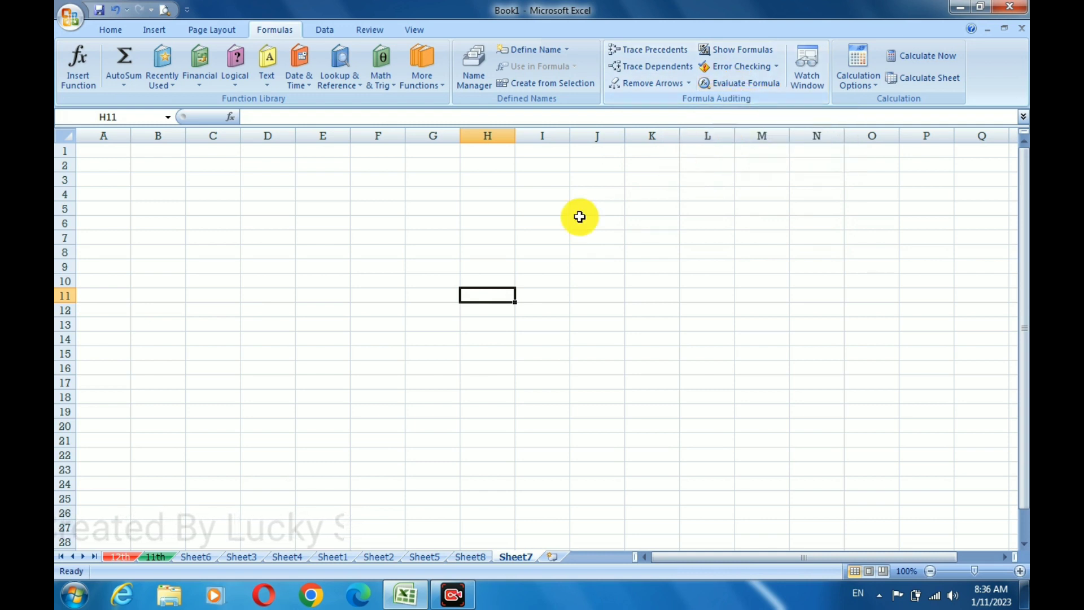
{"action": "left_click", "coordinate": [468, 558]}
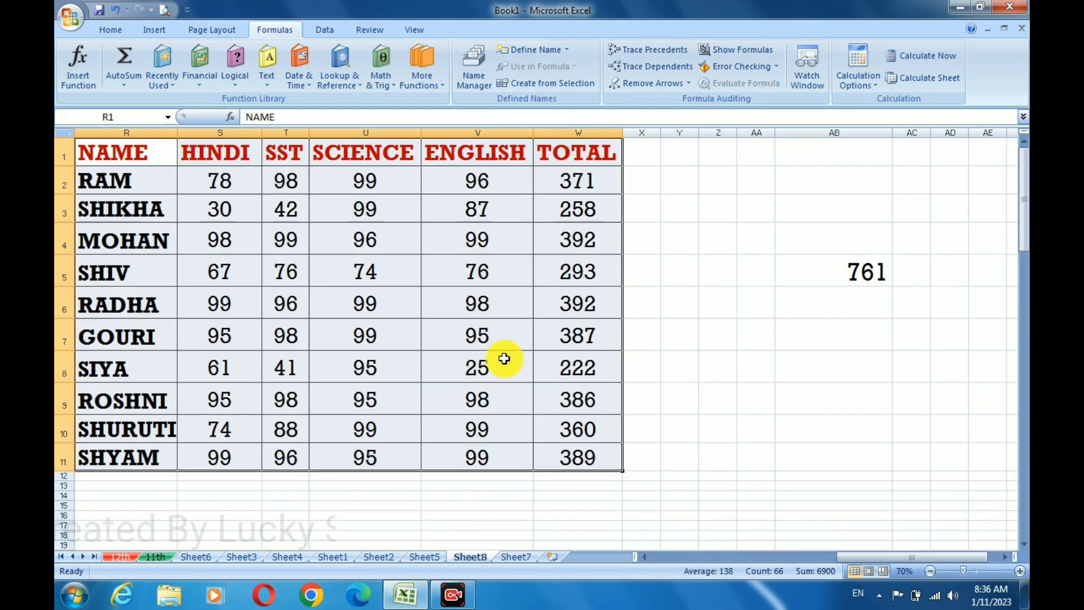